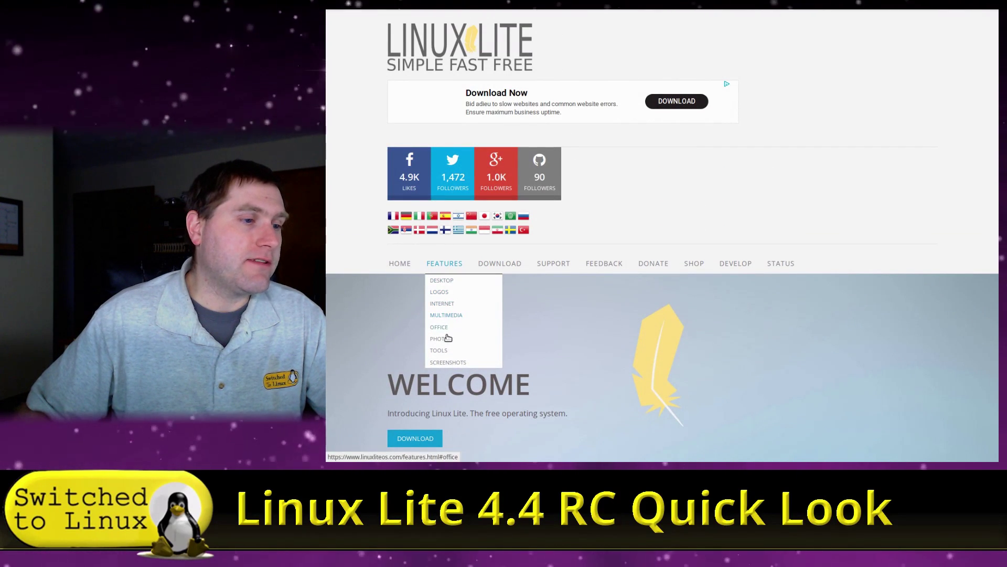
Step: Go to the DOWNLOAD menu's REQUIREMENTS page listing 1GHz CPU, 768mb RAM and 8gb storage
mouse_move(498, 268)
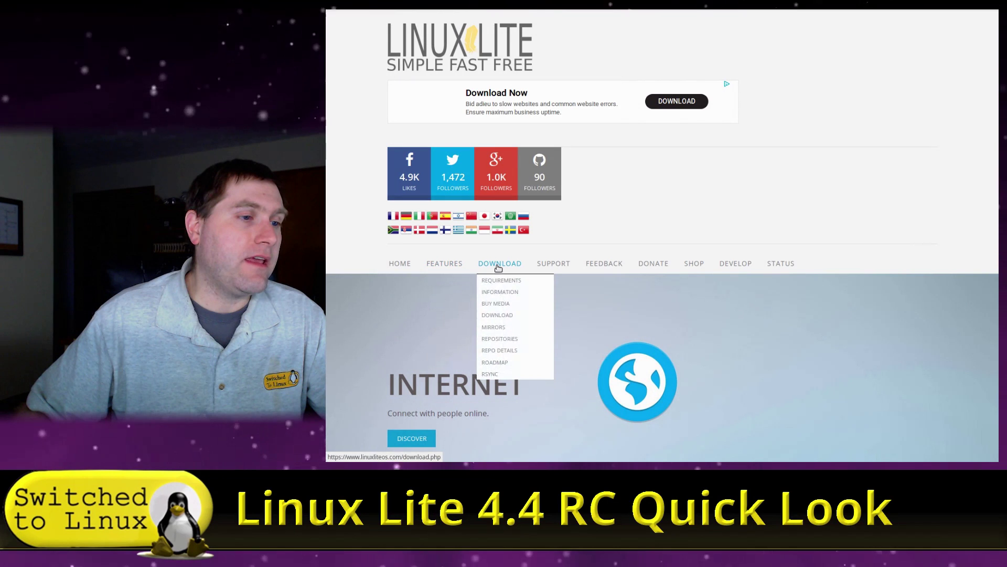
click(503, 281)
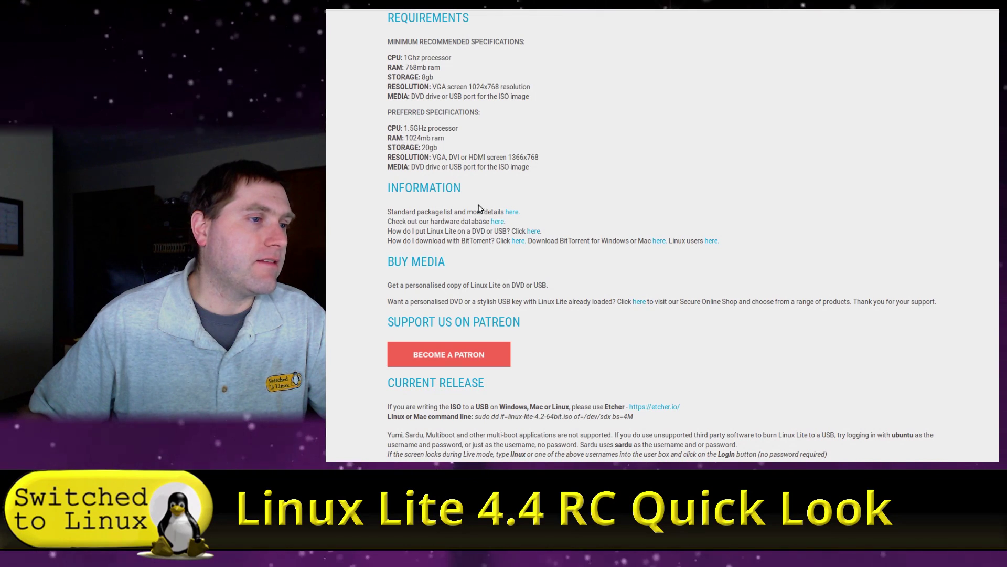
scroll(578, 256, down, 4)
scroll(579, 256, down, 5)
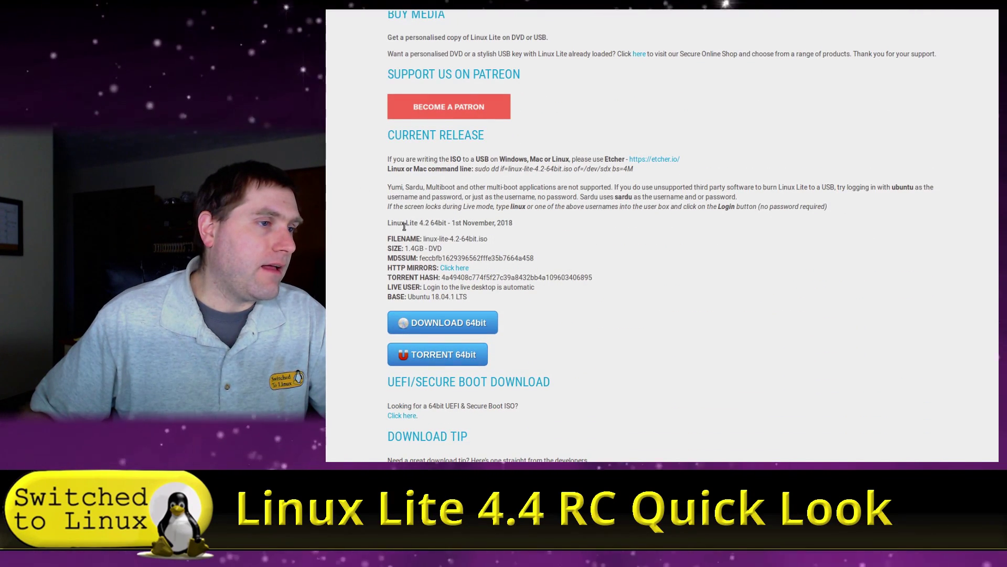
scroll(537, 248, down, 1)
scroll(533, 247, down, 8)
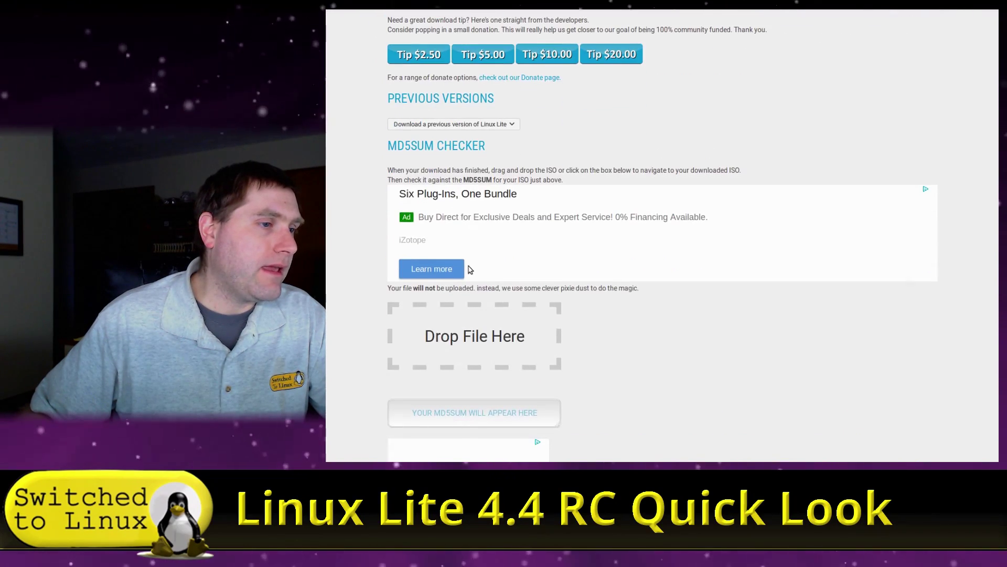
scroll(540, 240, up, 4)
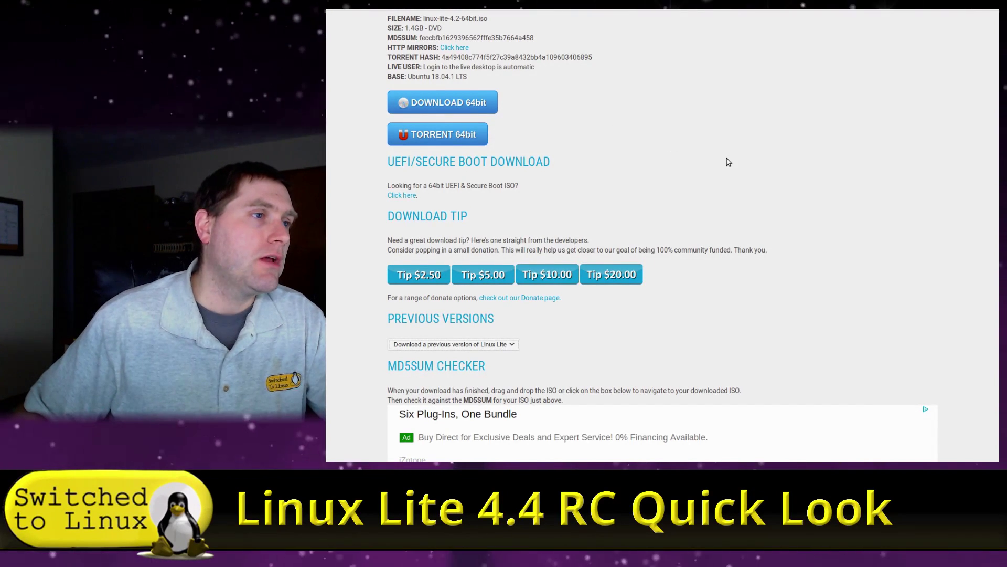
scroll(728, 162, up, 15)
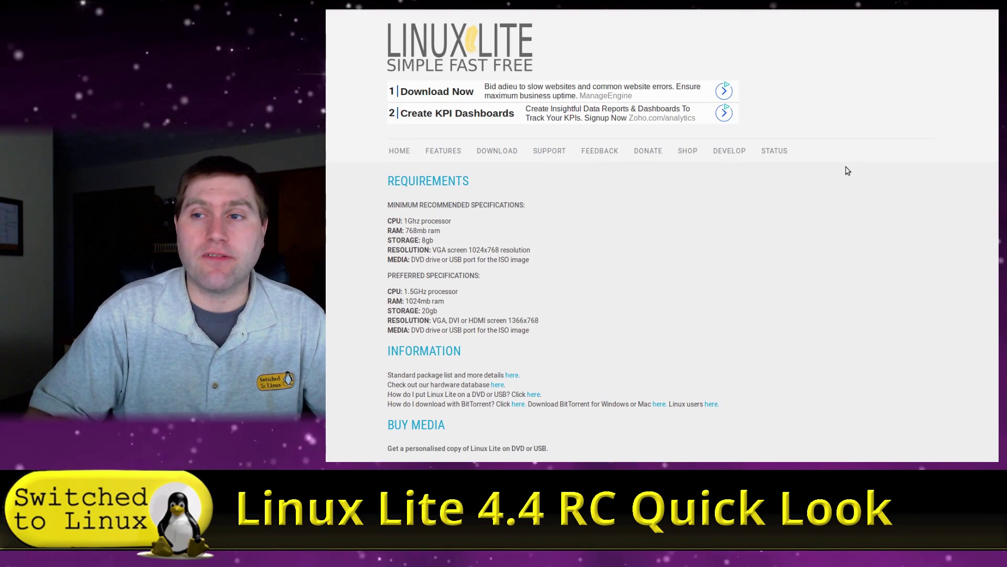
Step: Check the DOWNLOAD and STATUS menus, then boot into the live Linux Lite 4.4 RC1 desktop
mouse_move(496, 154)
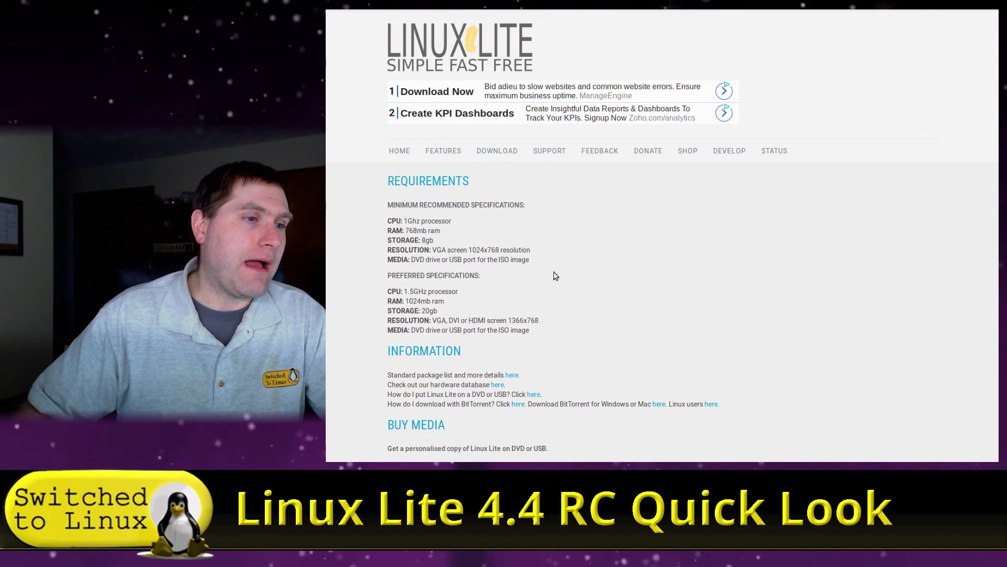
mouse_move(769, 156)
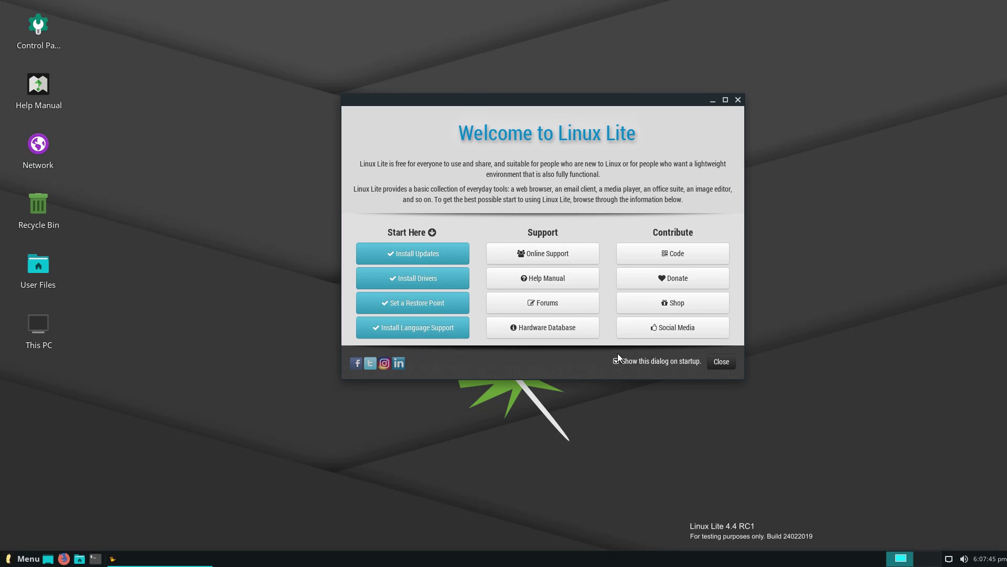
Step: Search the application menu for 'welcome', dismiss it, and move the Welcome window right
click(21, 559)
text(welcome)
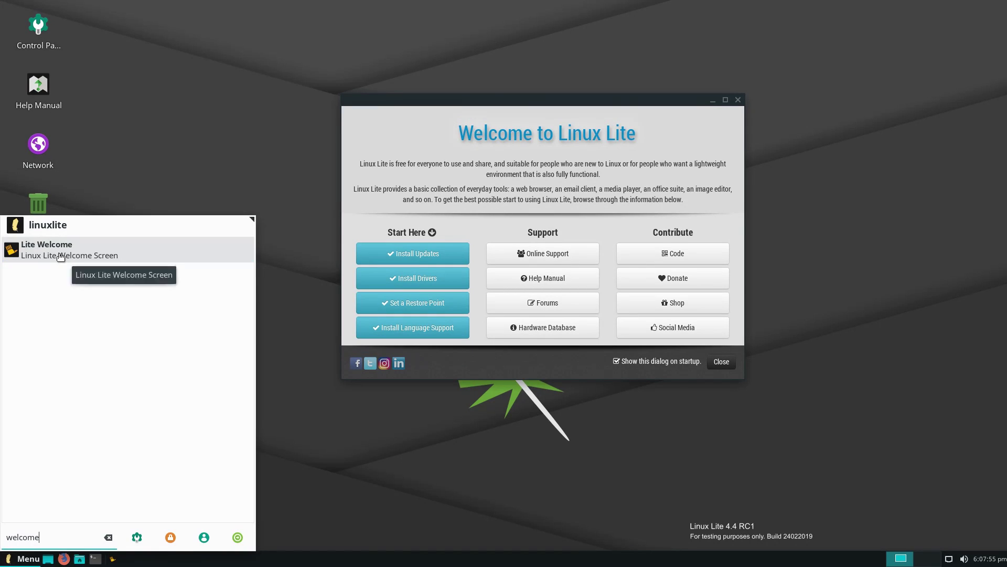
click(171, 129)
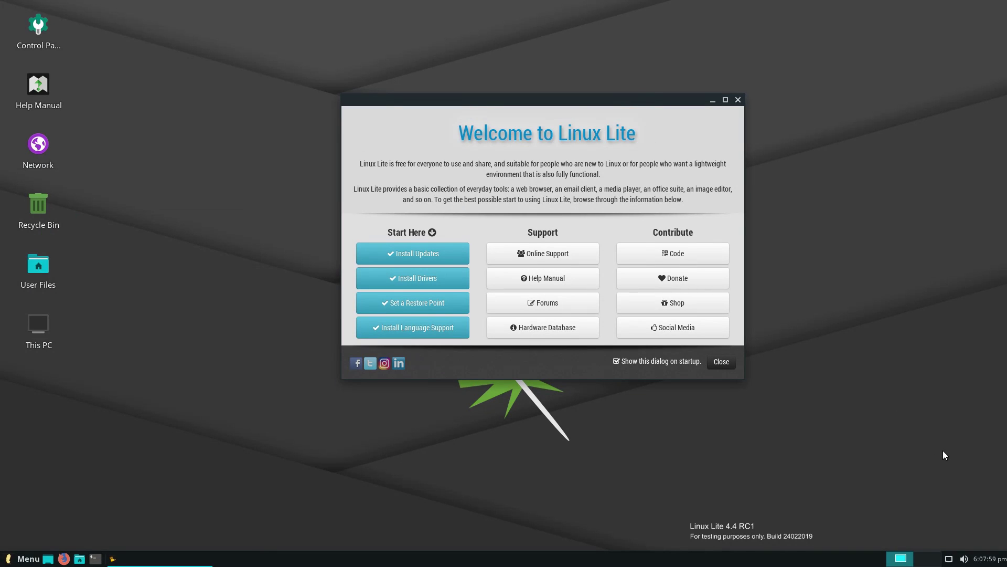
drag(524, 105, 683, 103)
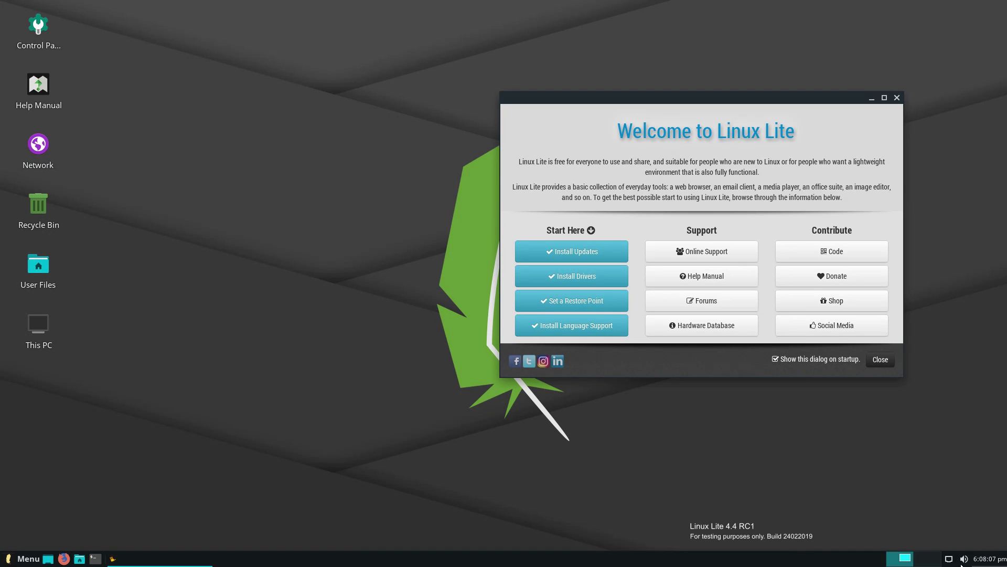
Step: Switch to workspace 2 and back, then open the application menu and shrink it slightly
click(916, 563)
click(901, 561)
click(30, 563)
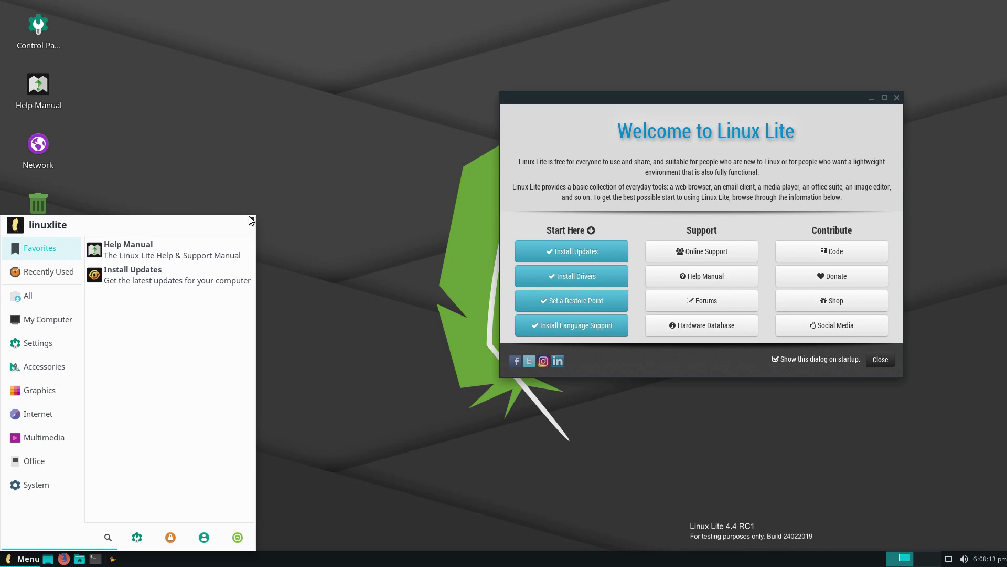
drag(252, 219, 241, 237)
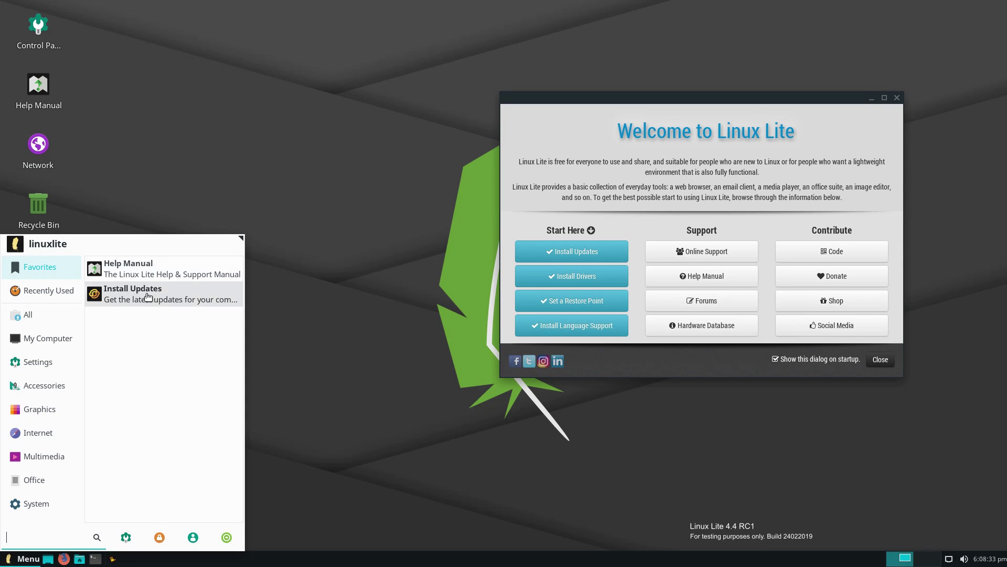
Step: Browse another menu category, close the menu, and centre the Welcome window on screen
click(45, 338)
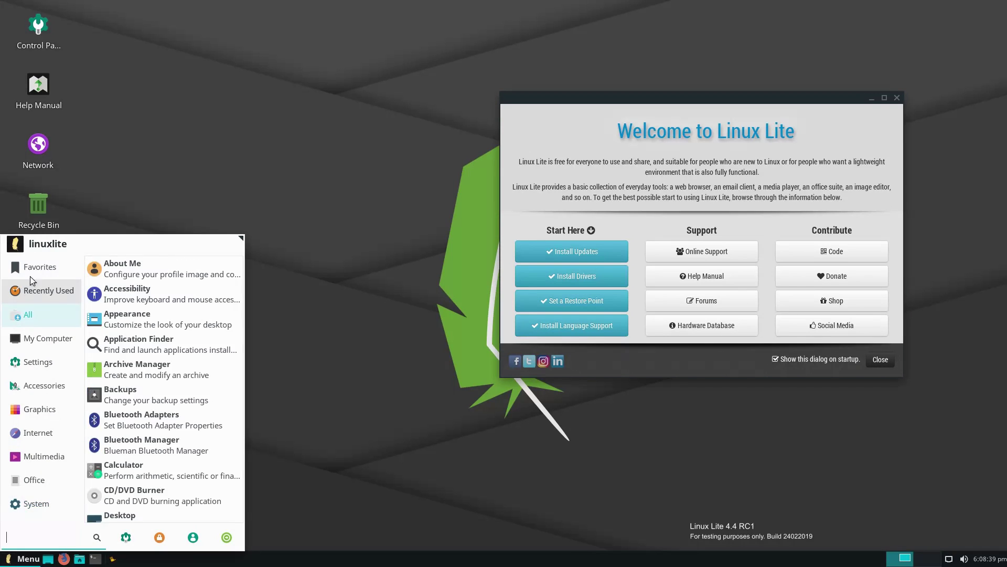
click(474, 43)
drag(719, 99, 535, 136)
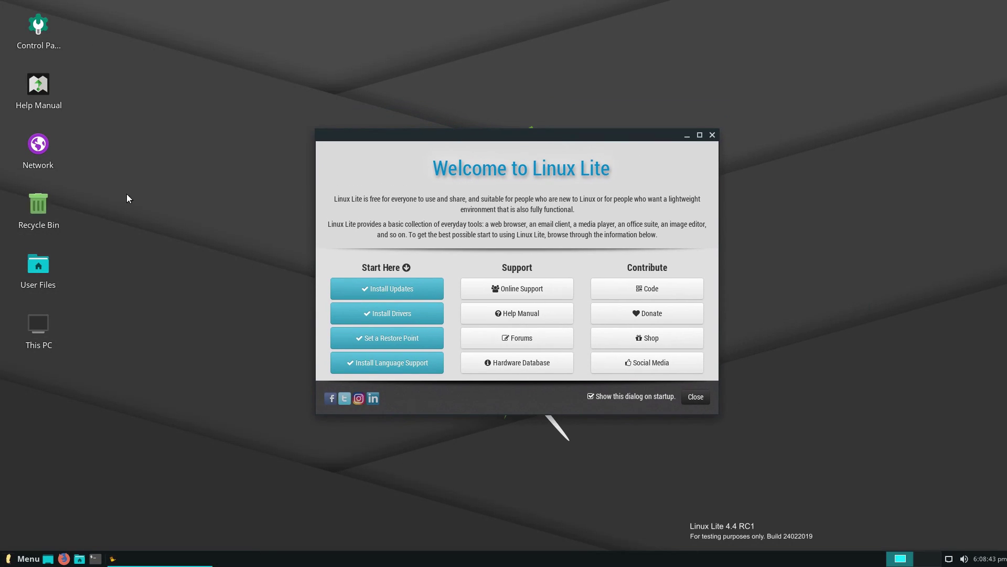
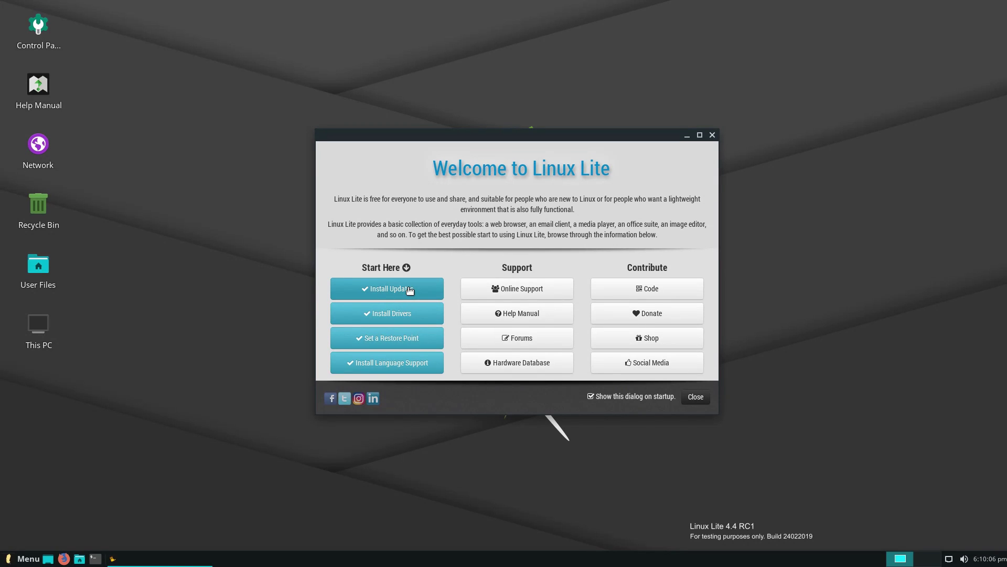
Step: From the Starting with Linux Lite guide's Step 2, launch Install Drivers to view the VirtualBox drivers
click(411, 314)
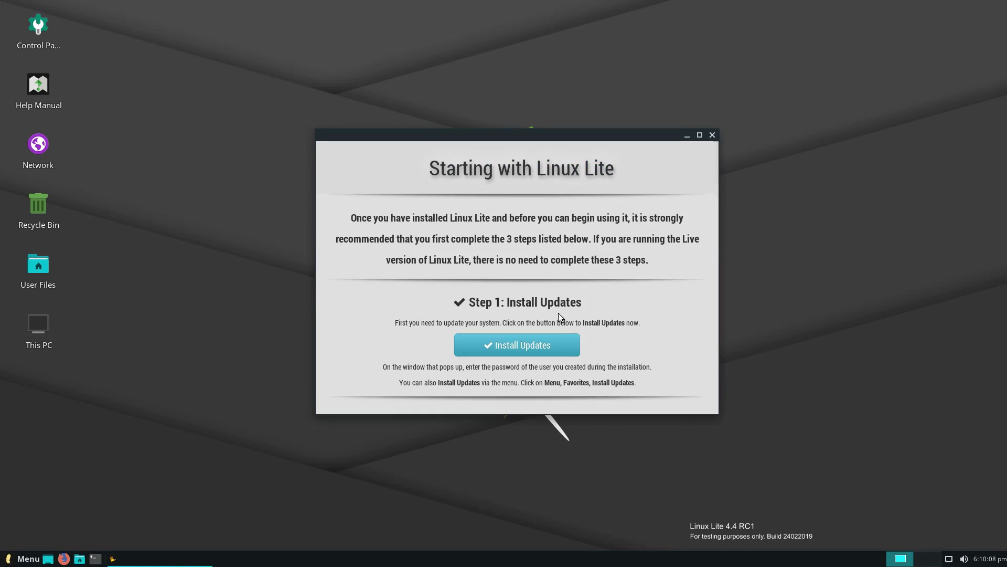
scroll(630, 320, down, 5)
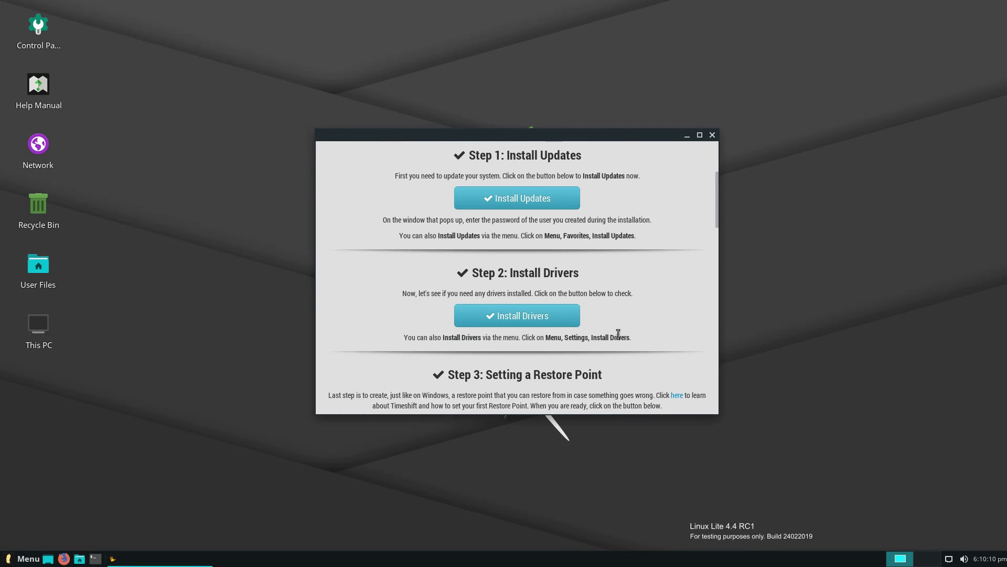
click(534, 320)
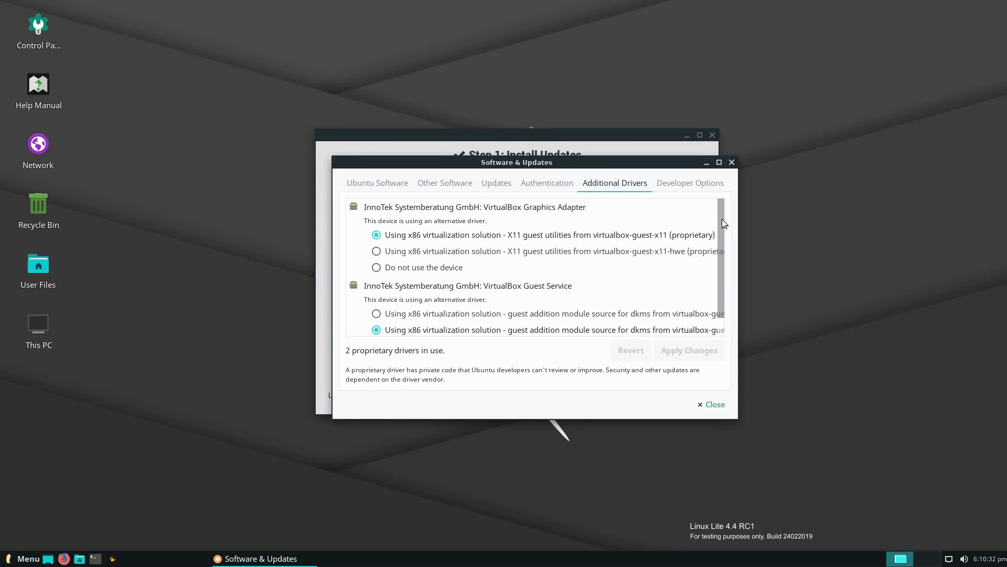
scroll(722, 223, down, 1)
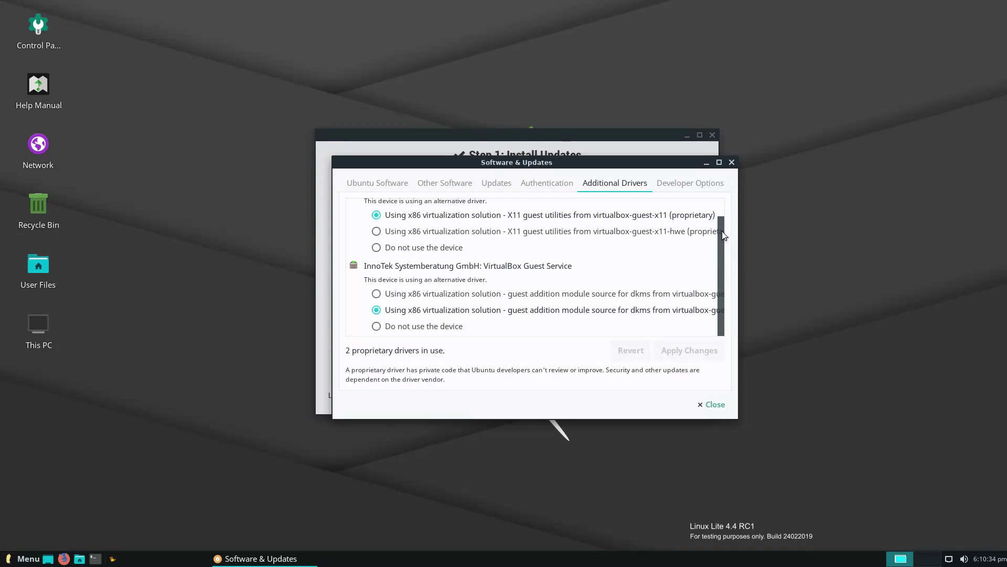
scroll(725, 235, up, 1)
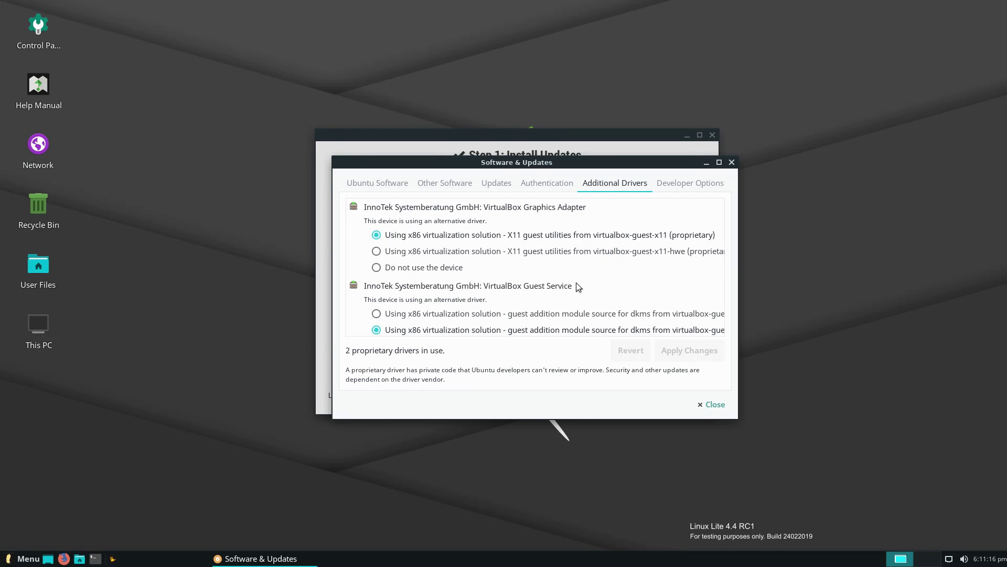
Step: Close Software & Updates, skim Steps 2–3 and Language Support, then close Lite Welcome
click(732, 163)
scroll(609, 248, down, 1)
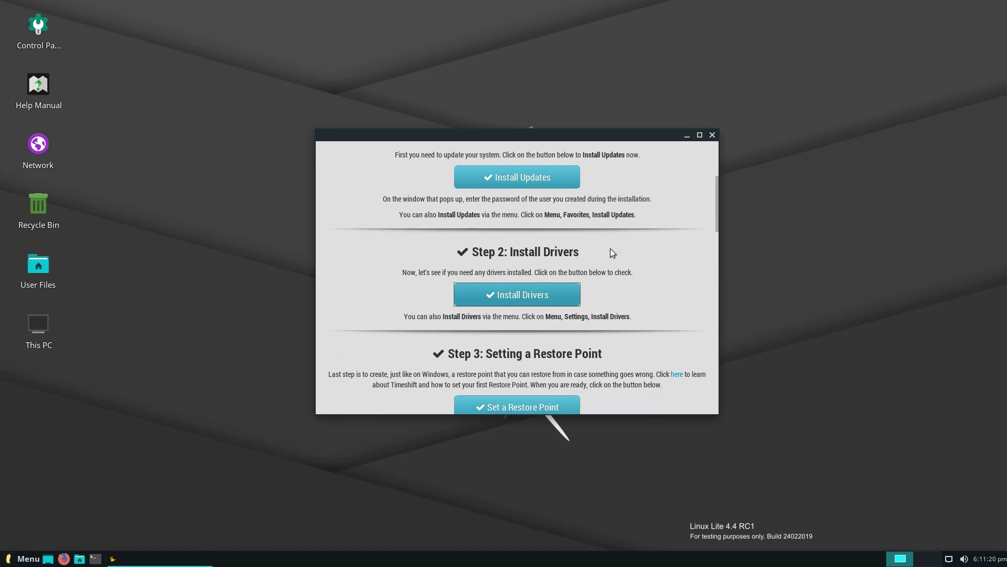
scroll(618, 257, down, 4)
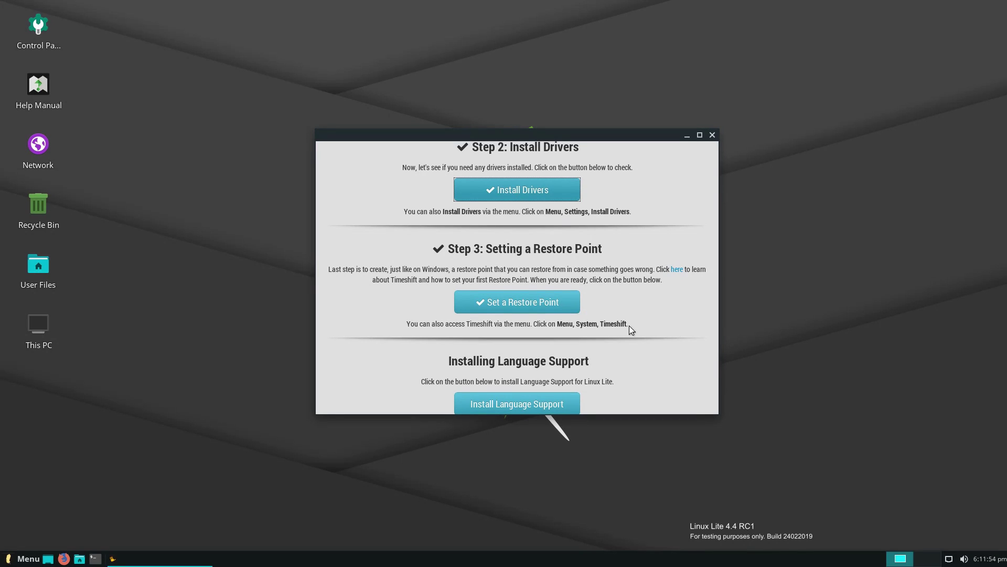
scroll(585, 224, down, 2)
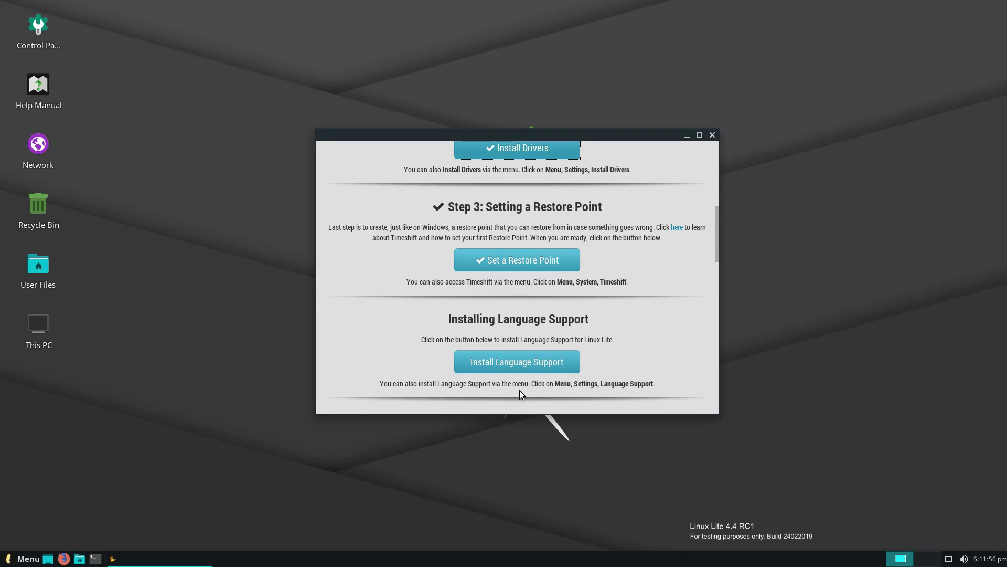
scroll(625, 263, up, 3)
click(712, 135)
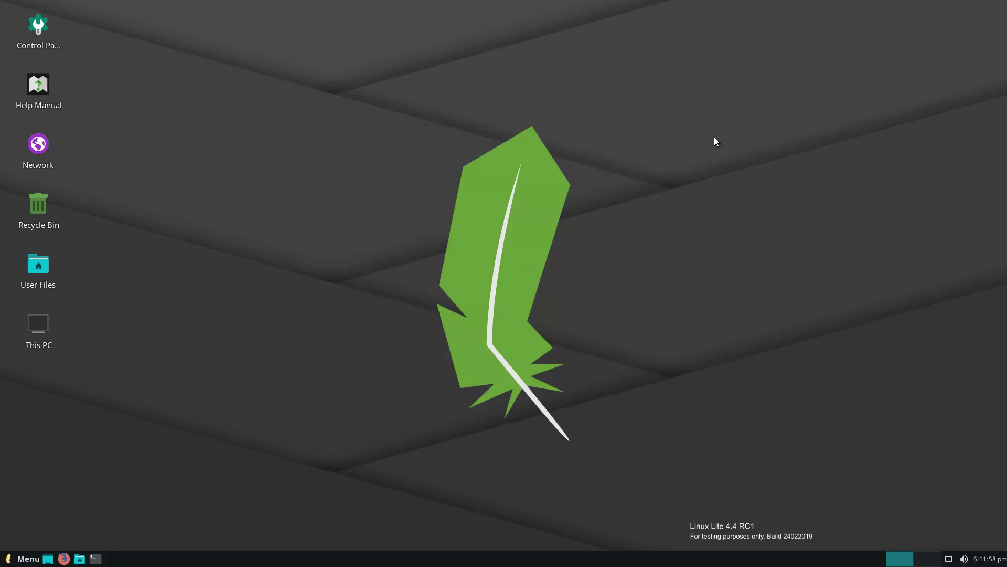
Step: Search the Whisker menu for 'wel' and launch Lite Welcome again
key(super)
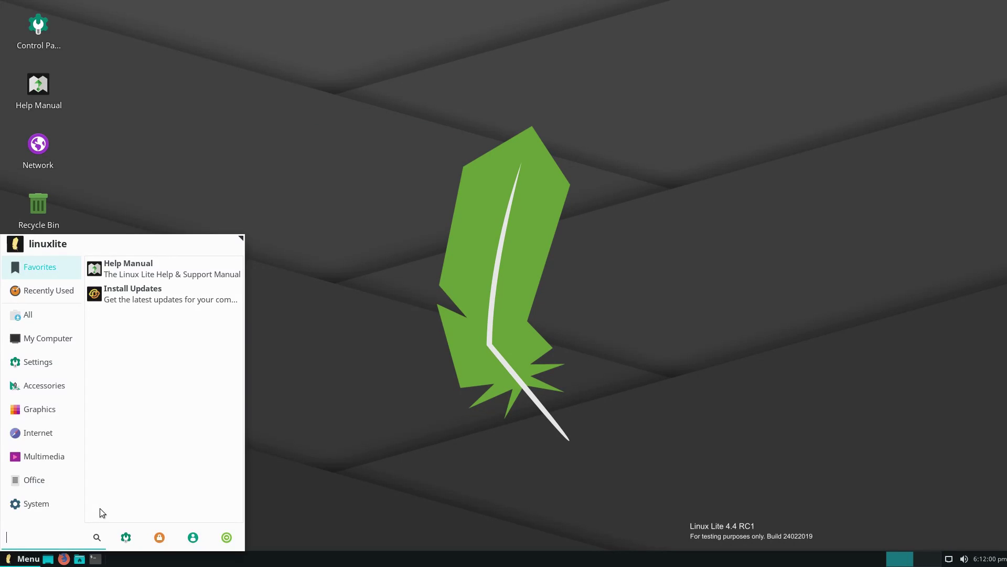
text(we)
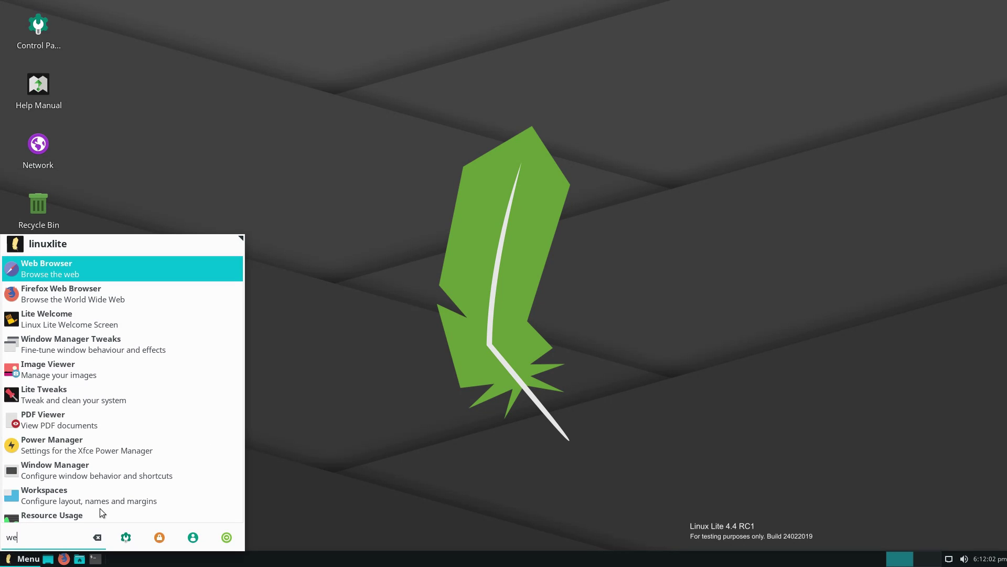
text(l)
key(Return)
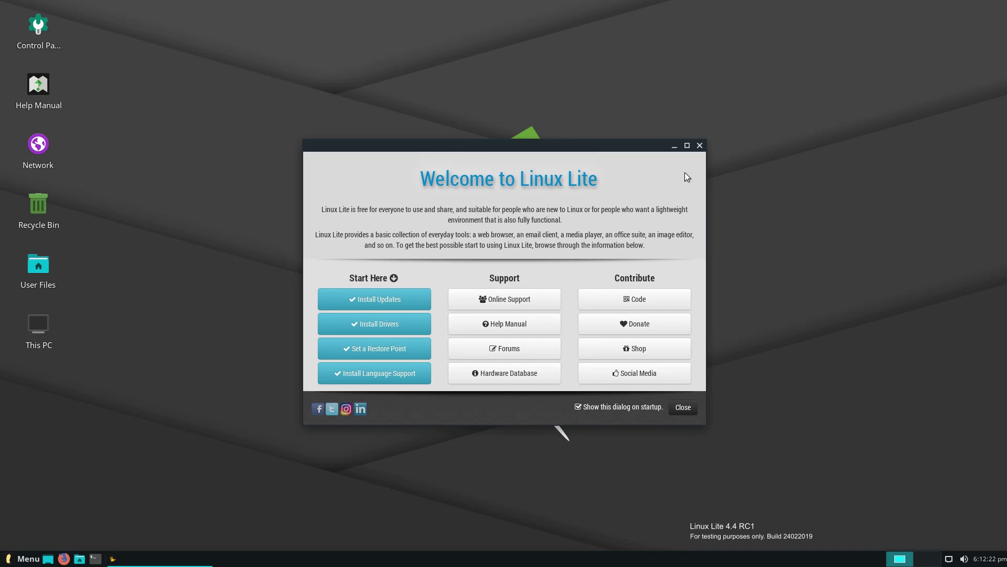
Step: Close the welcome window and launch Settings from the Control Panel desktop icon
click(701, 146)
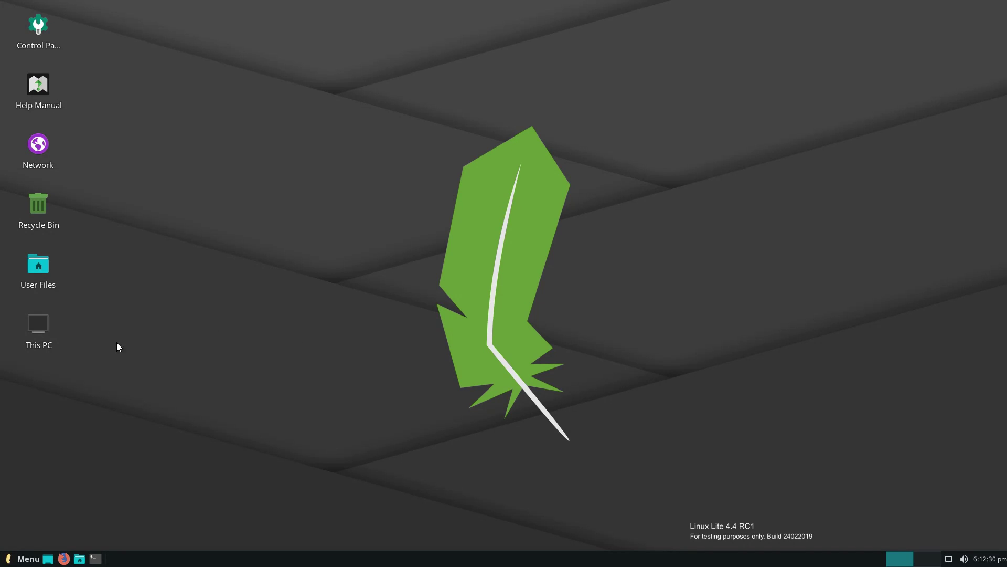
click(40, 33)
double_click(40, 33)
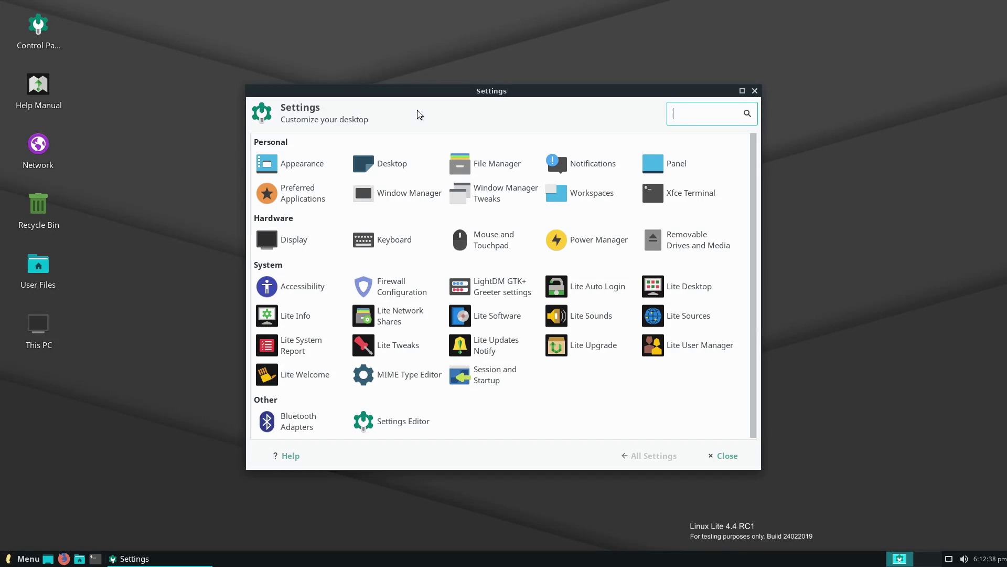
Step: Move Settings higher, check Lite Auto Login without changes, then bring up Lite Desktop's icon chooser
drag(477, 92, 486, 53)
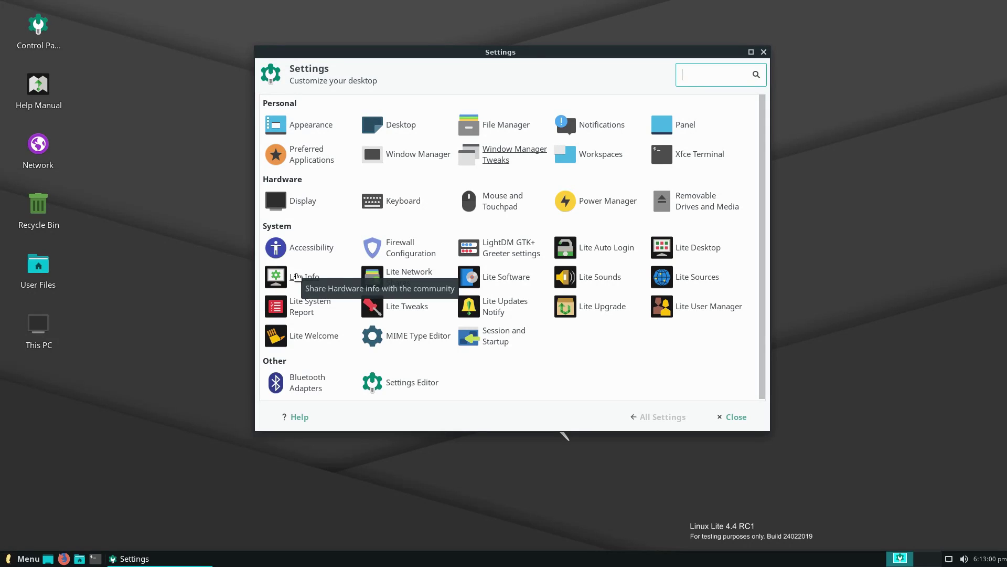
click(622, 252)
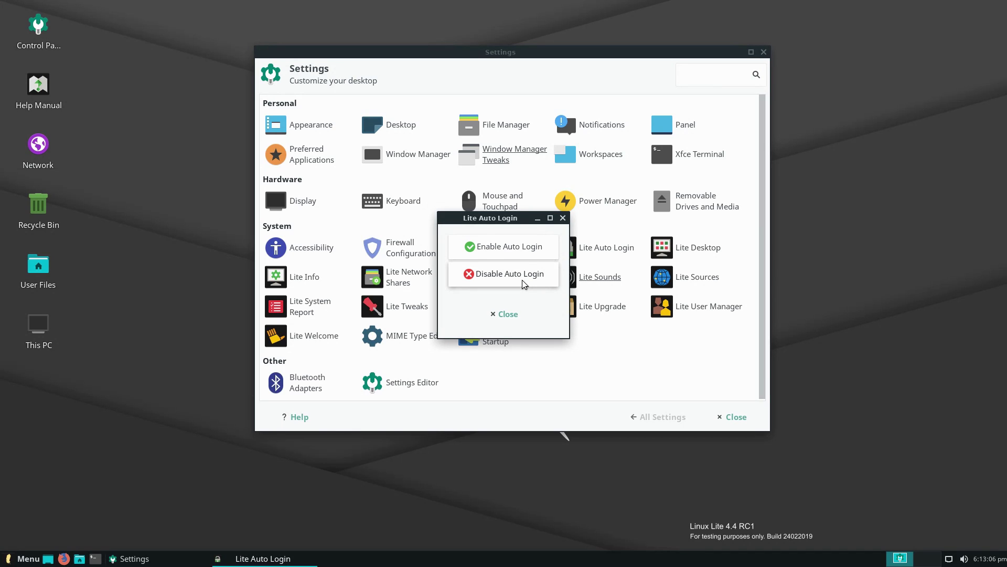
click(507, 315)
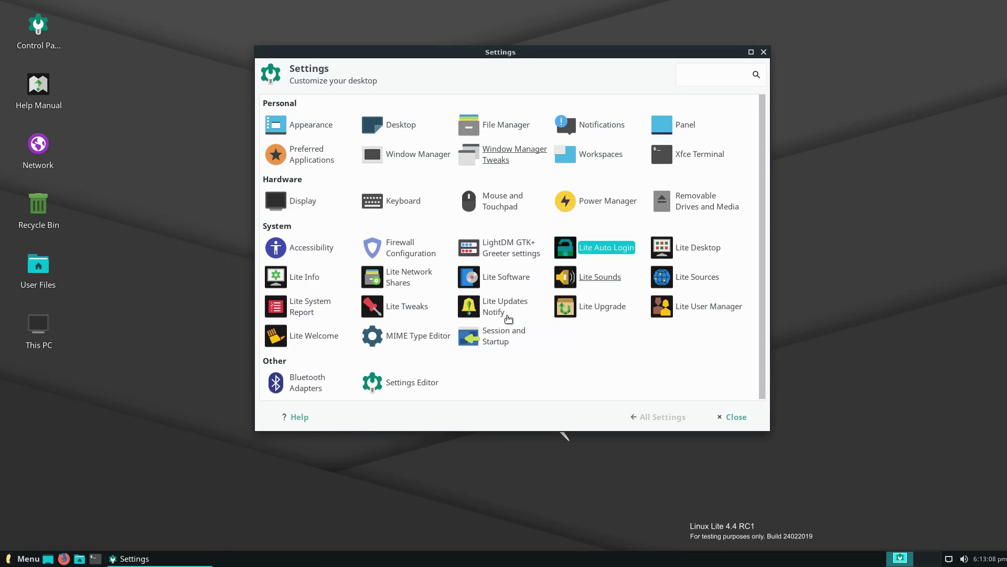
click(698, 250)
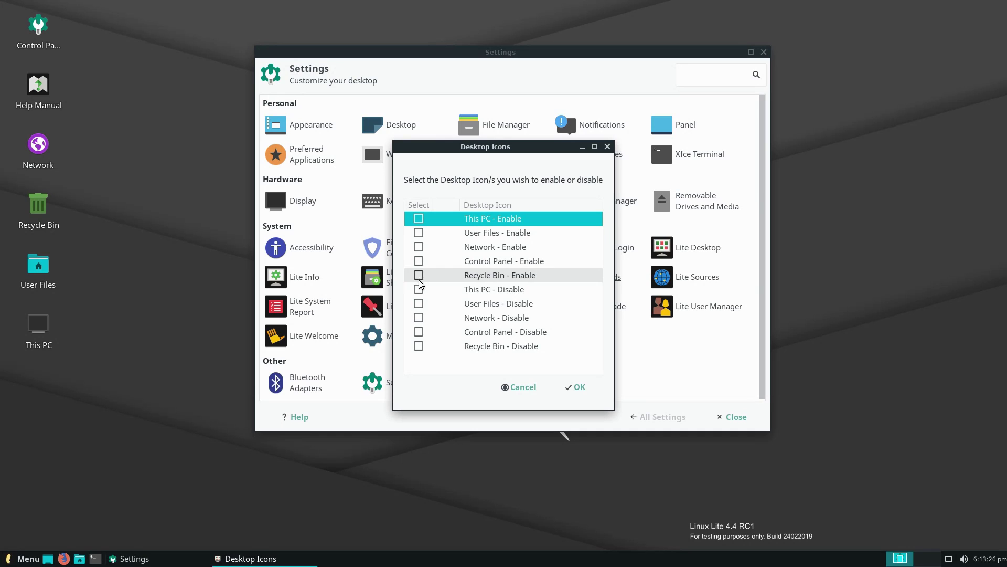
Step: Enable the Recycle Bin desktop icon, disable Control Panel and This PC, and apply the changes
click(418, 347)
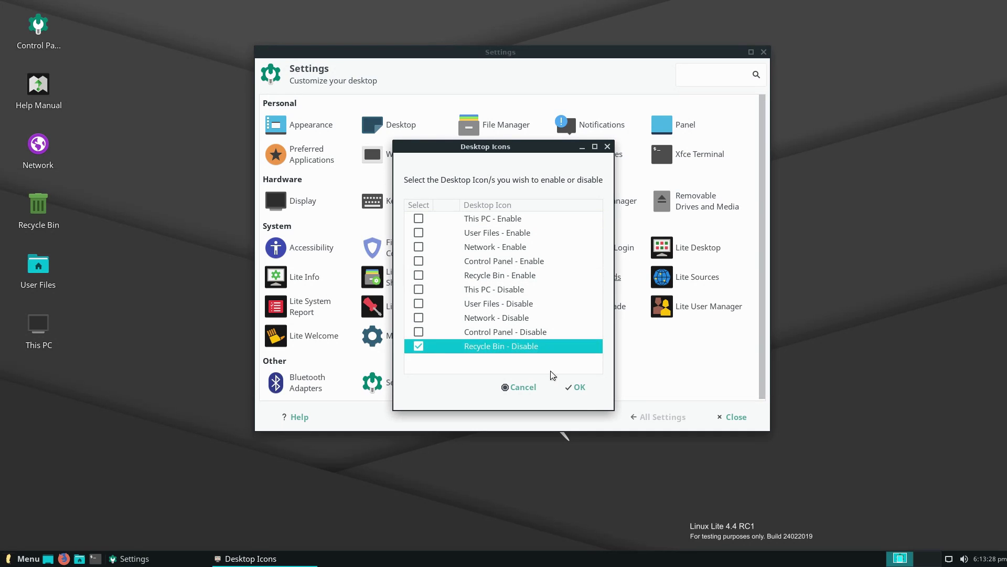
click(579, 387)
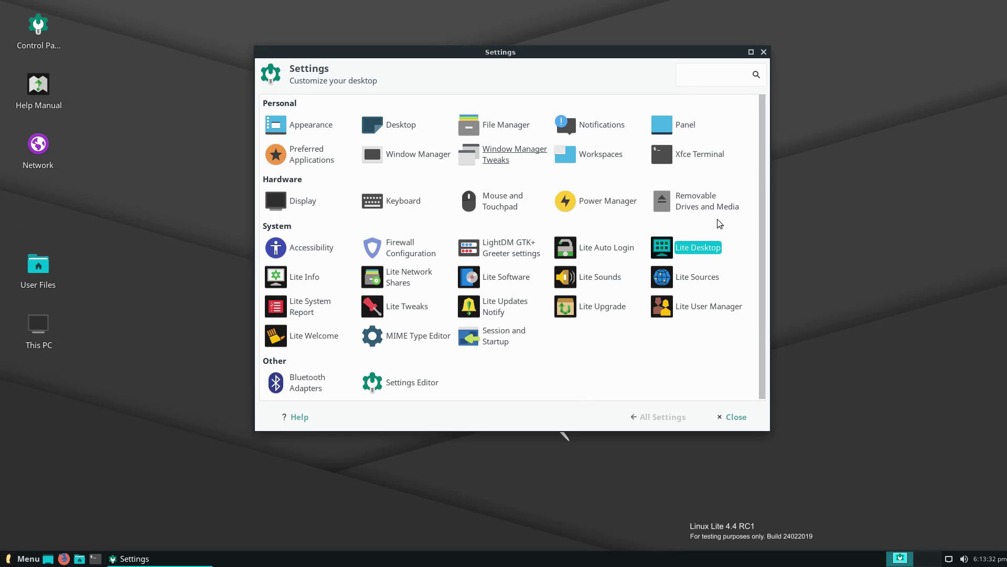
click(695, 248)
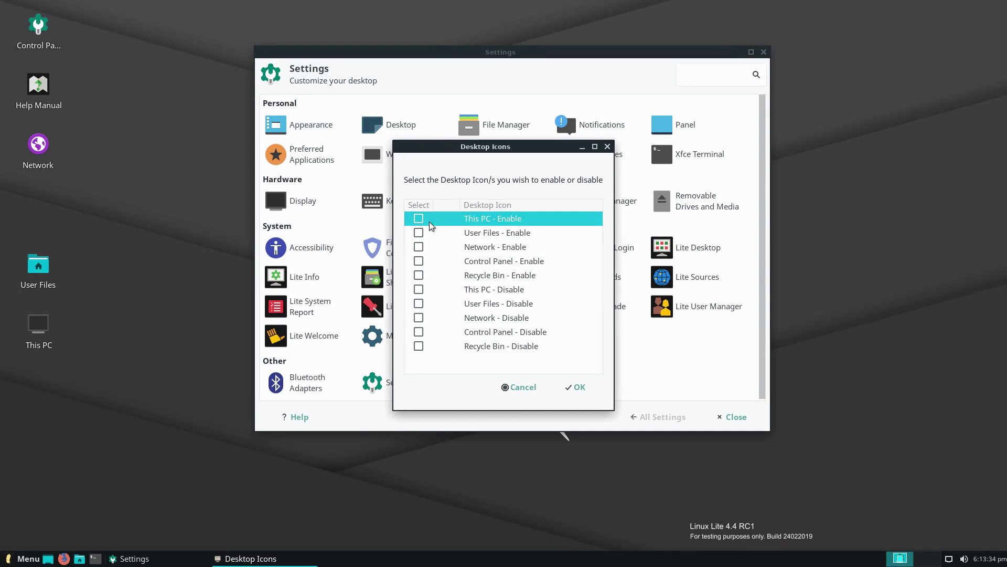
click(418, 273)
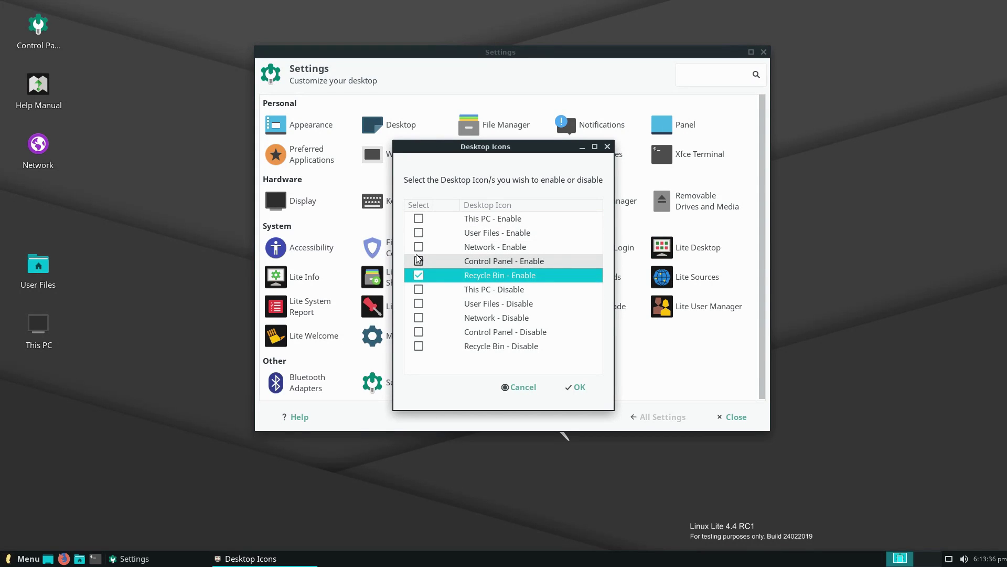
click(420, 261)
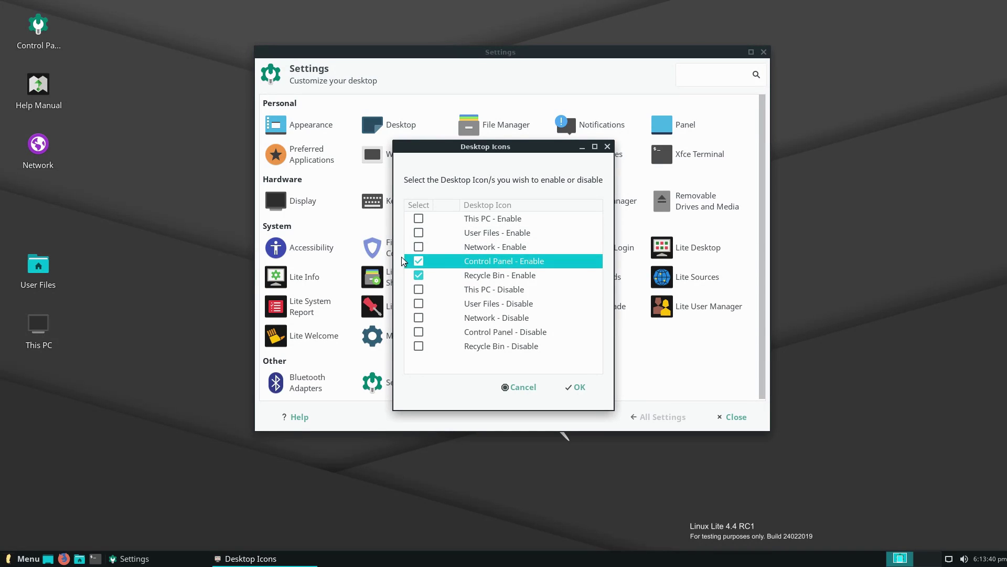
click(419, 261)
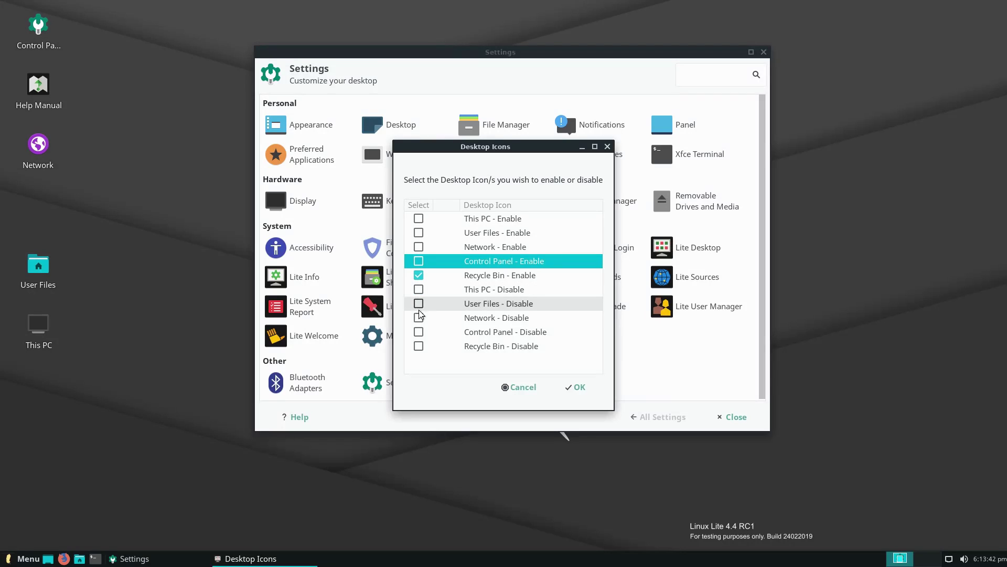
click(418, 332)
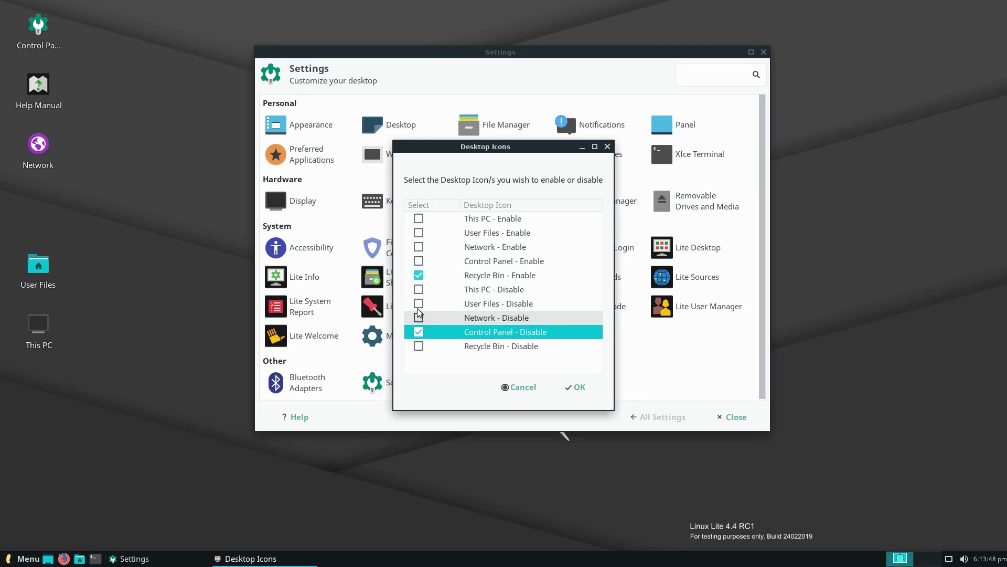
click(418, 290)
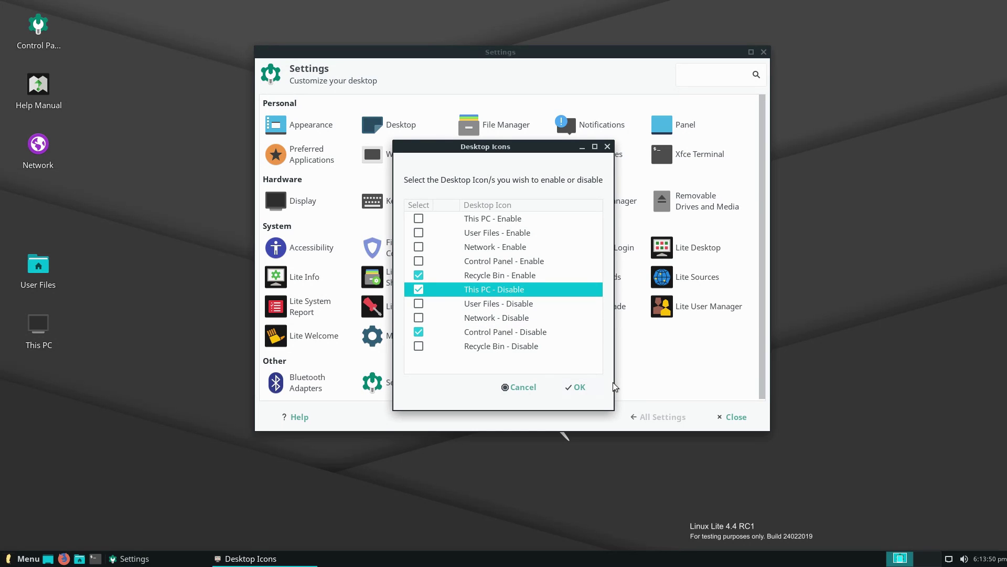
click(579, 388)
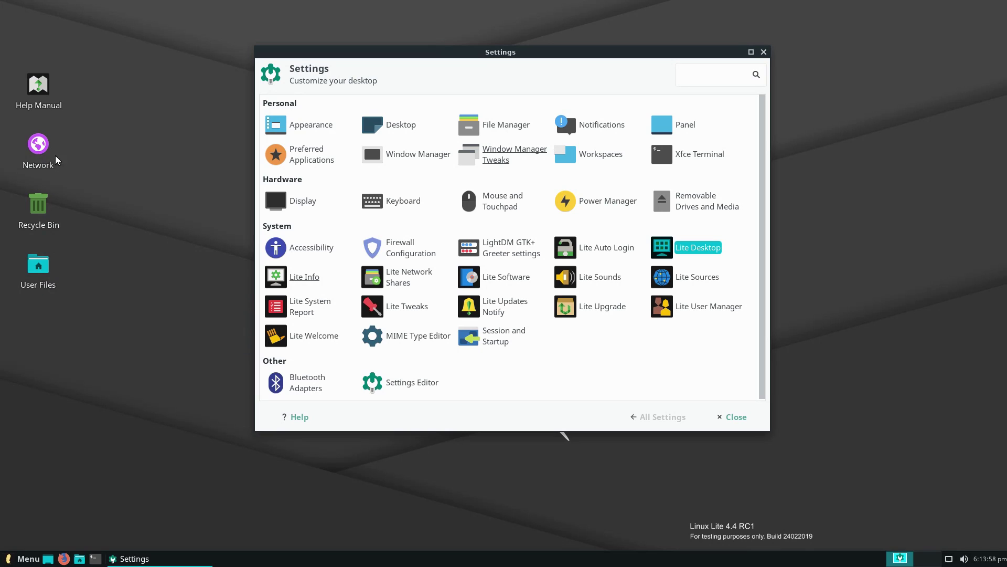
drag(37, 84, 27, 197)
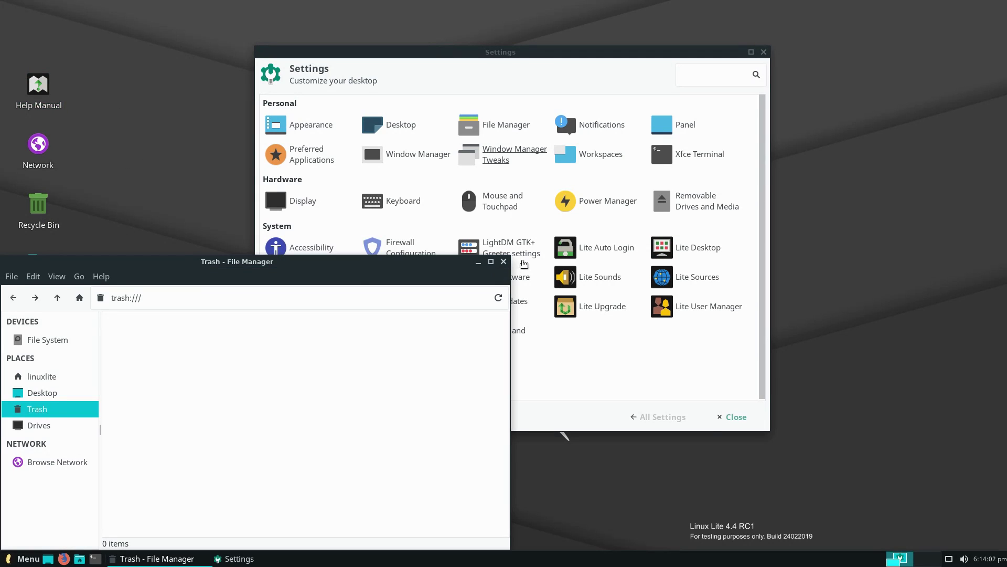
Step: Close the Trash window and permanently delete the Help Manual desktop icon
click(503, 261)
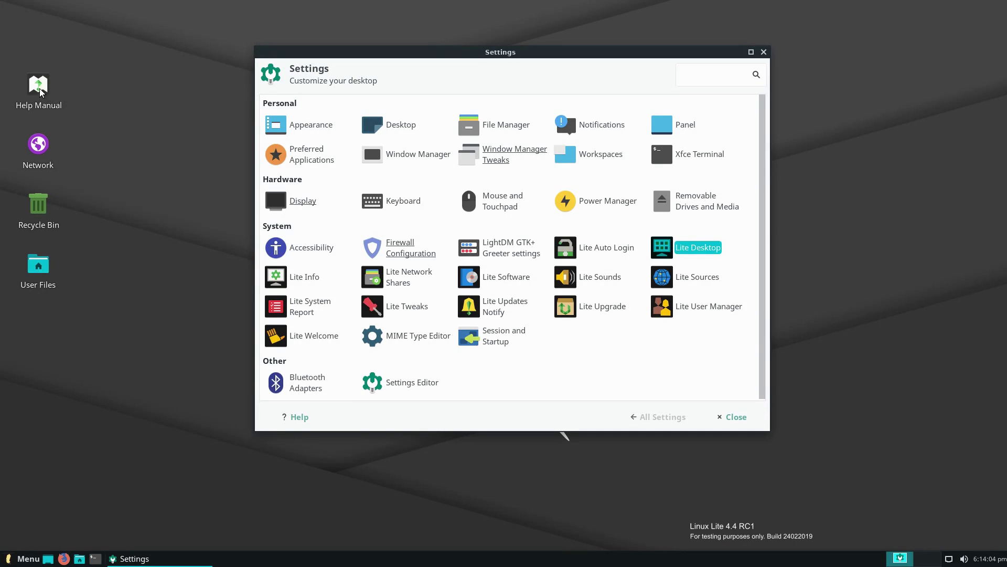
right_click(39, 88)
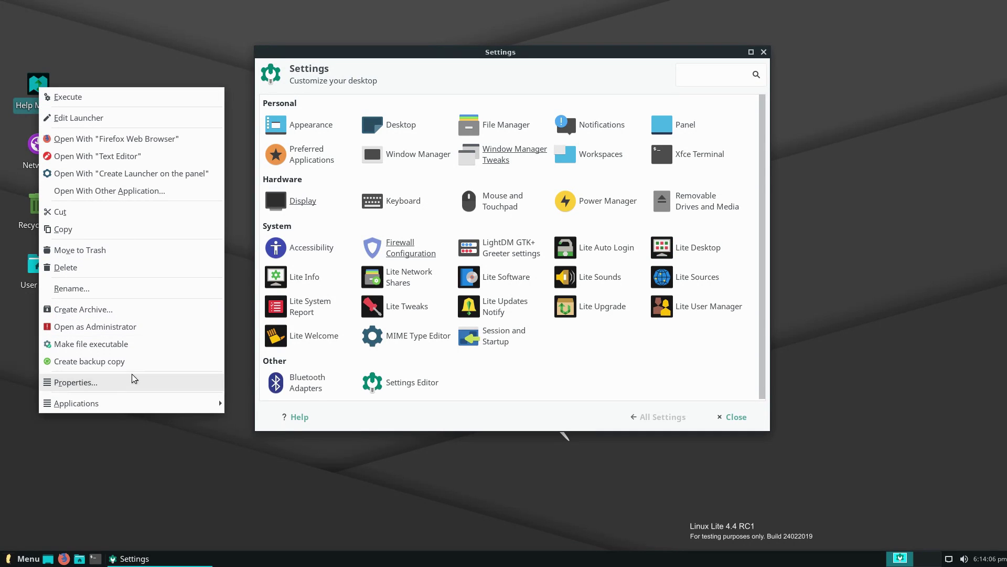
click(81, 269)
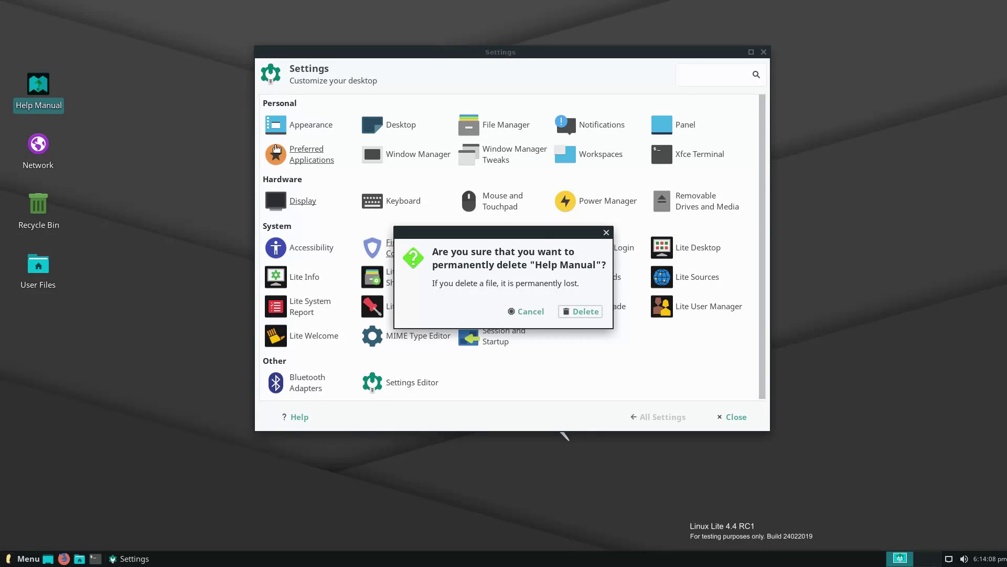
click(582, 311)
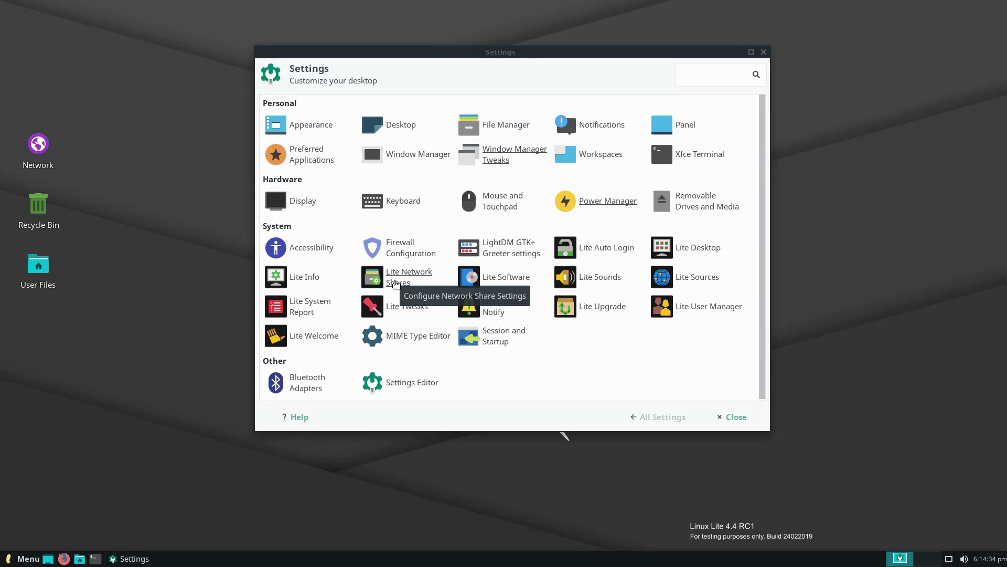
Step: Launch Lite Software from Settings and authenticate with the account password
click(509, 278)
text(********)
key(BackSpace)
key(BackSpace)
key(BackSpace)
key(BackSpace)
key(BackSpace)
key(BackSpace)
key(BackSpace)
key(BackSpace)
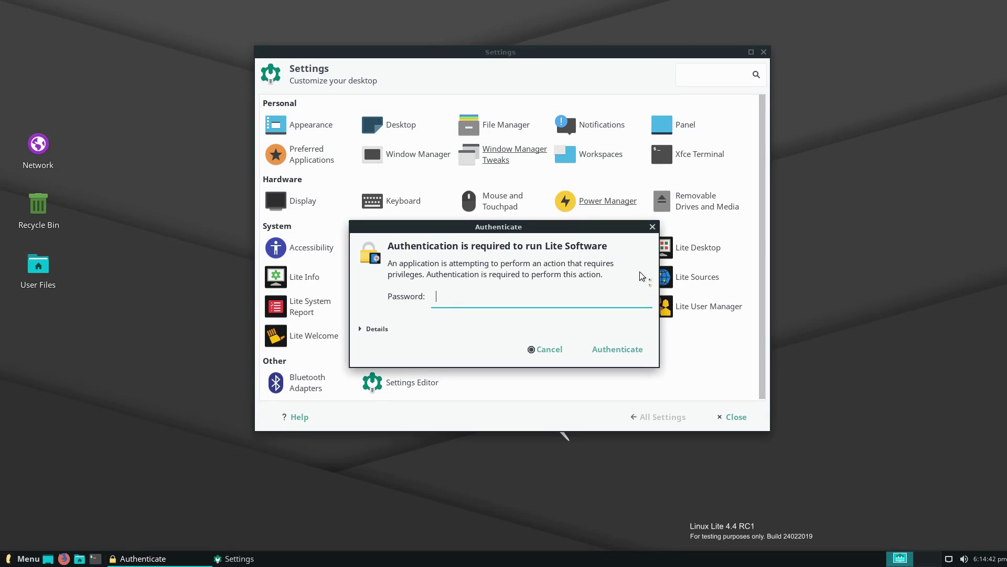
text(********)
key(Return)
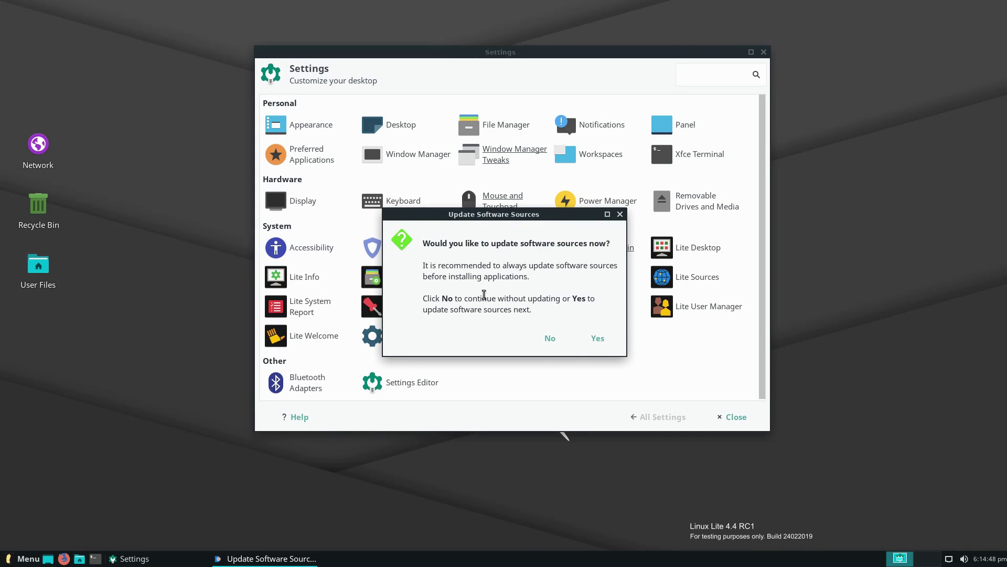
Step: Update the software sources and choose the Install Software task
click(603, 340)
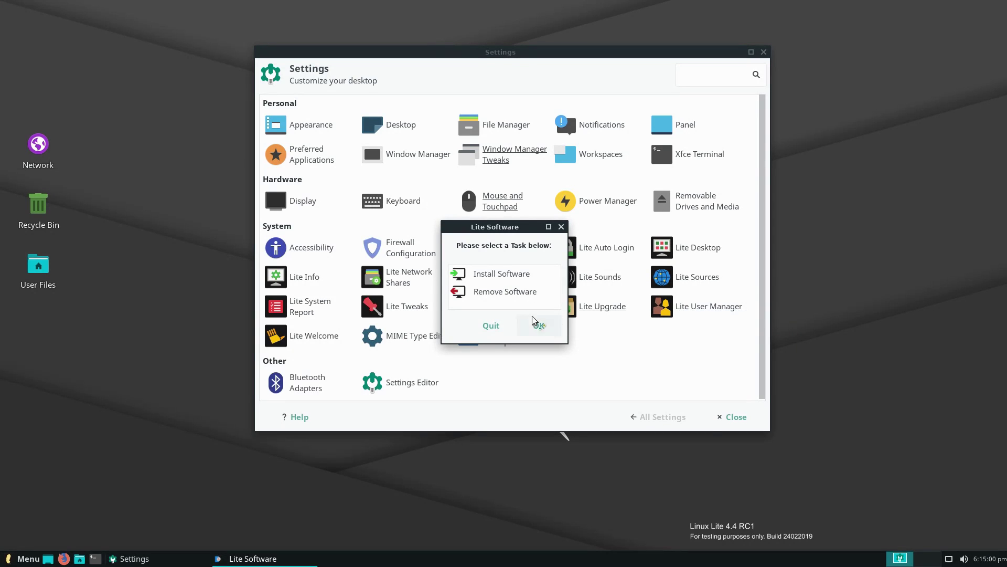
click(519, 275)
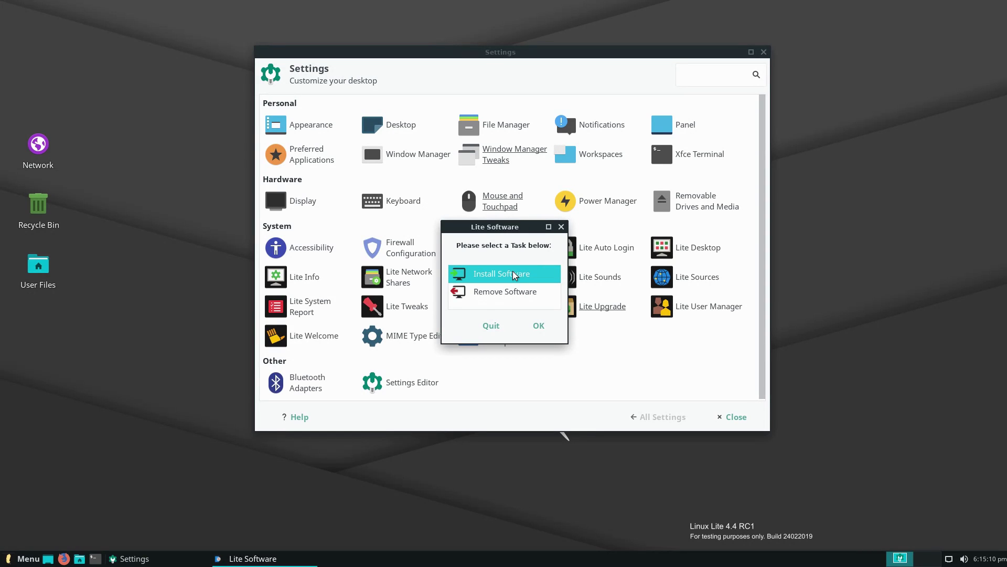
click(539, 328)
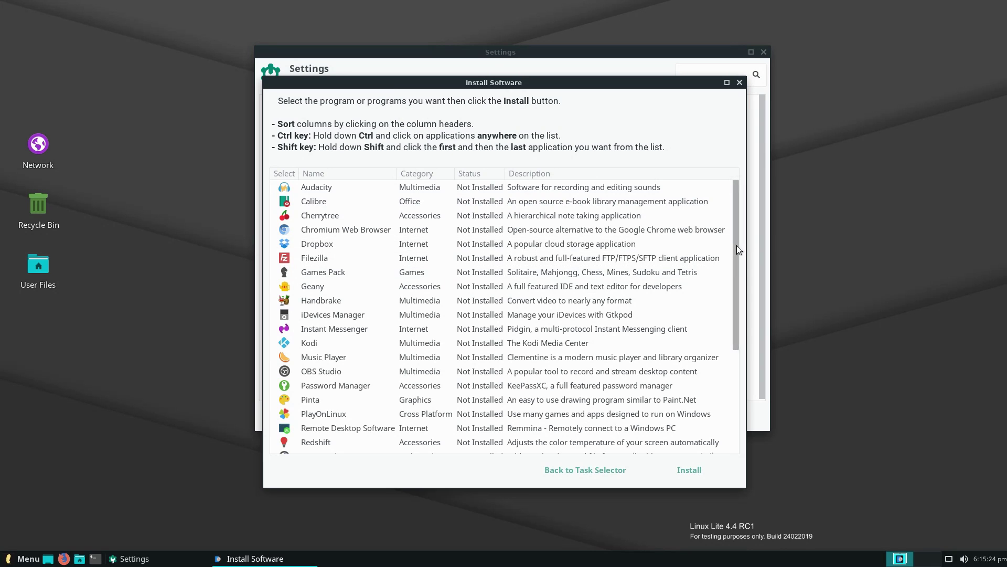
Step: Scroll the Install Software list from Audacity through Wine, then go back to the task selector
drag(735, 251, 763, 359)
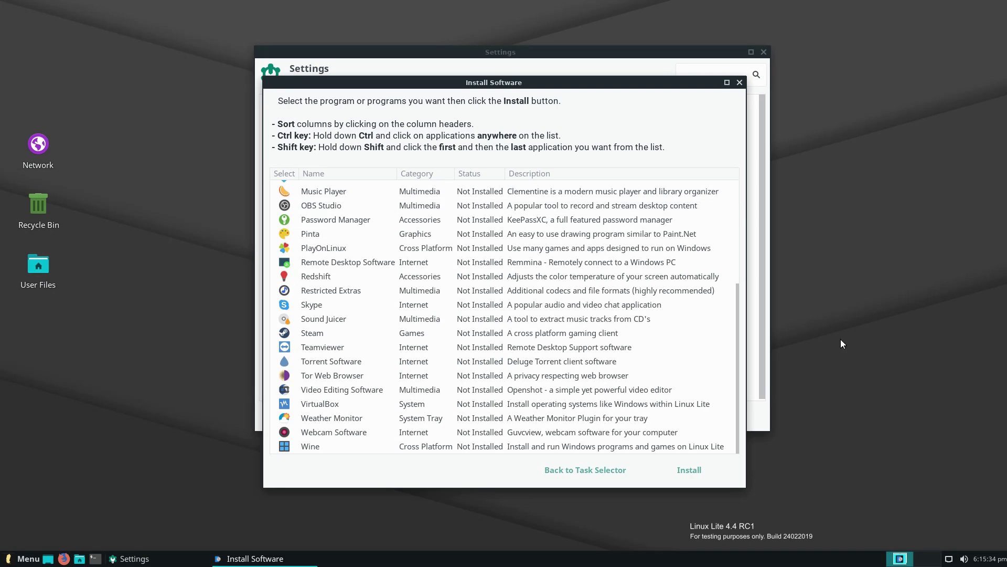
drag(738, 410, 748, 306)
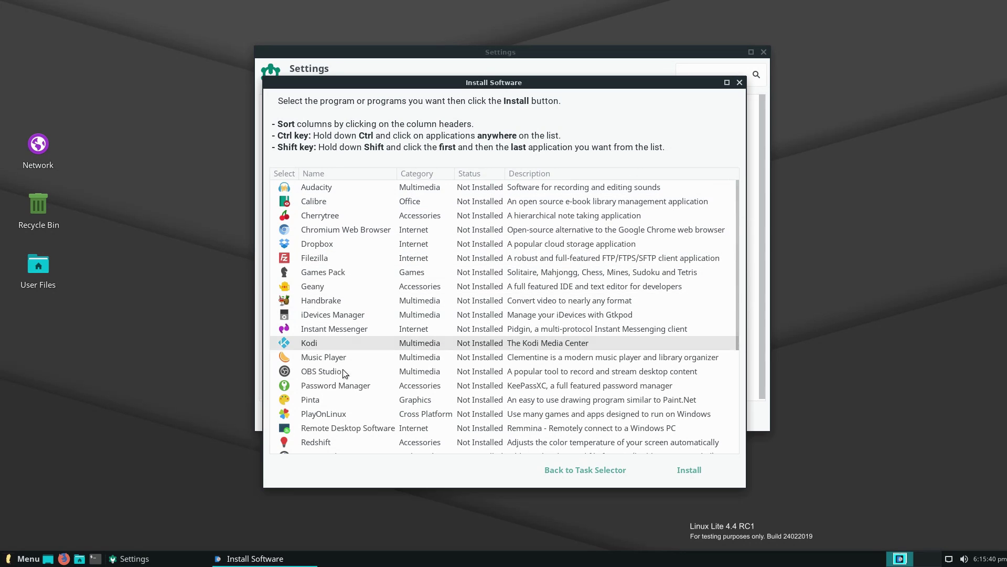
drag(735, 219, 754, 181)
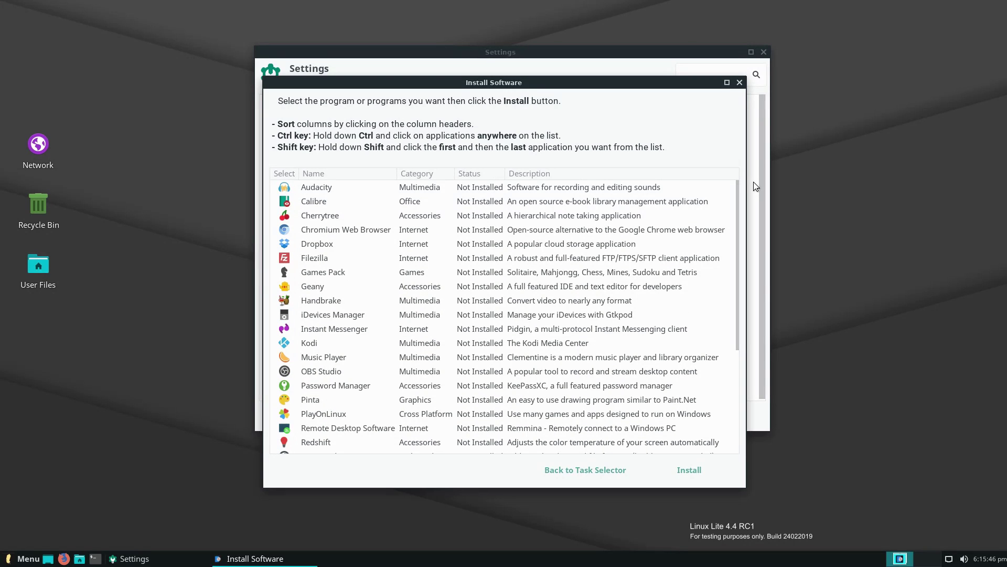
click(589, 468)
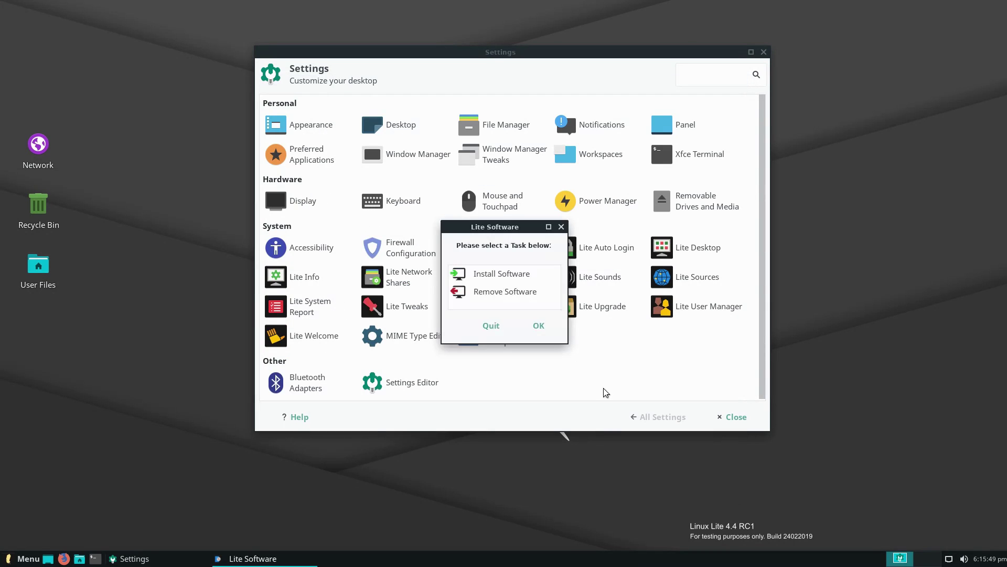
Step: View the Remove Software list, return to the task selector, and quit Lite Software
click(539, 326)
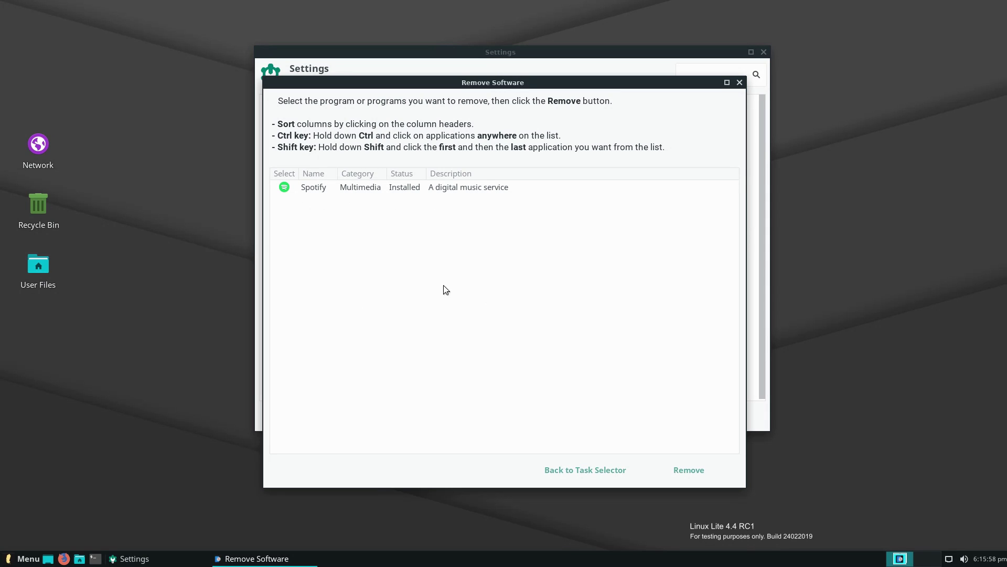
click(621, 464)
click(482, 326)
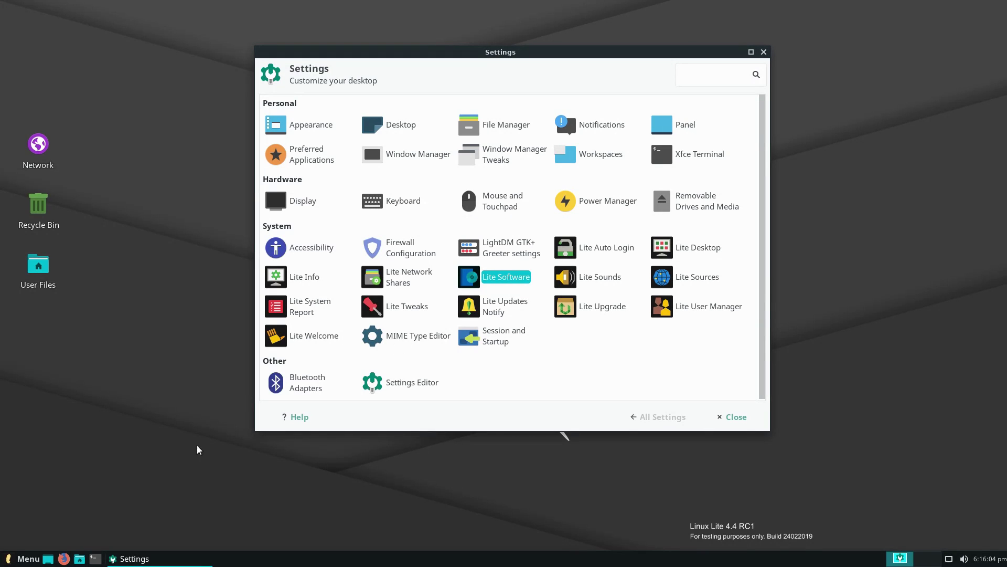
click(44, 563)
text(s)
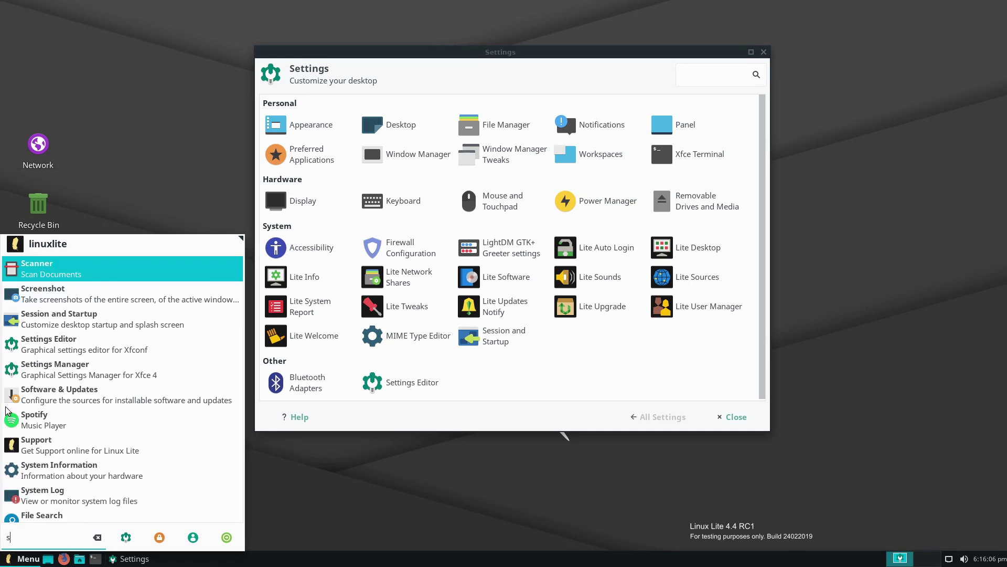
text(oftw)
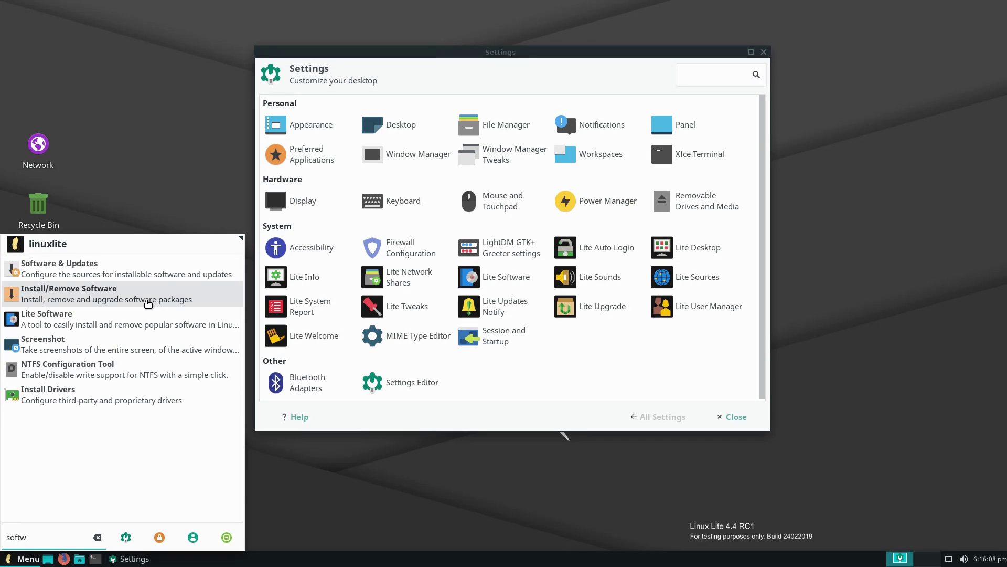
click(148, 299)
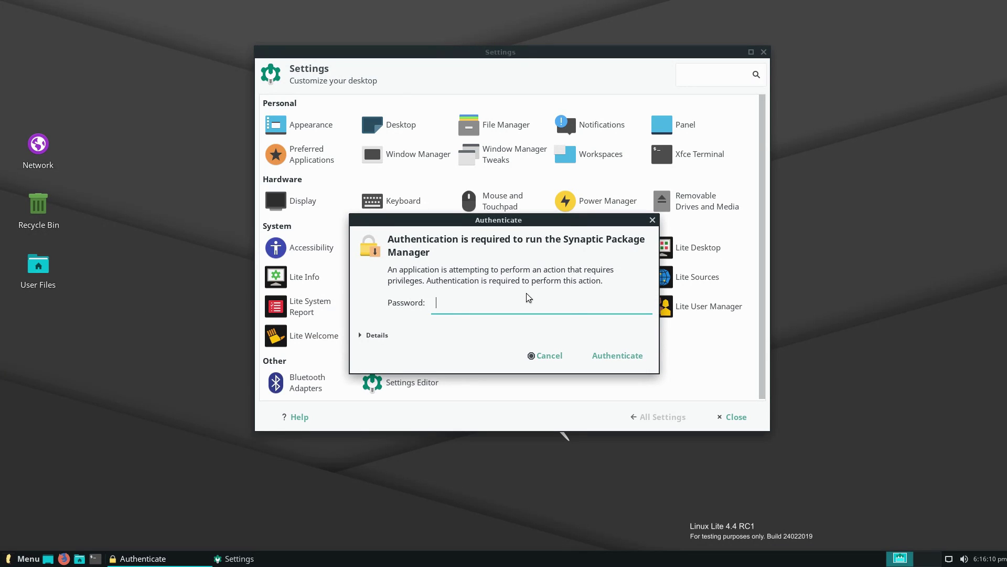
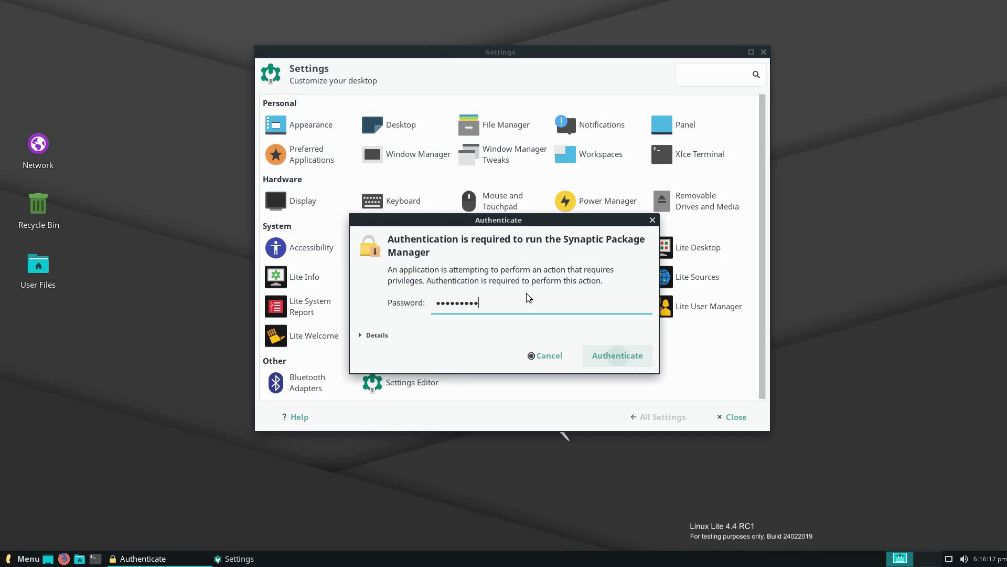
key(Return)
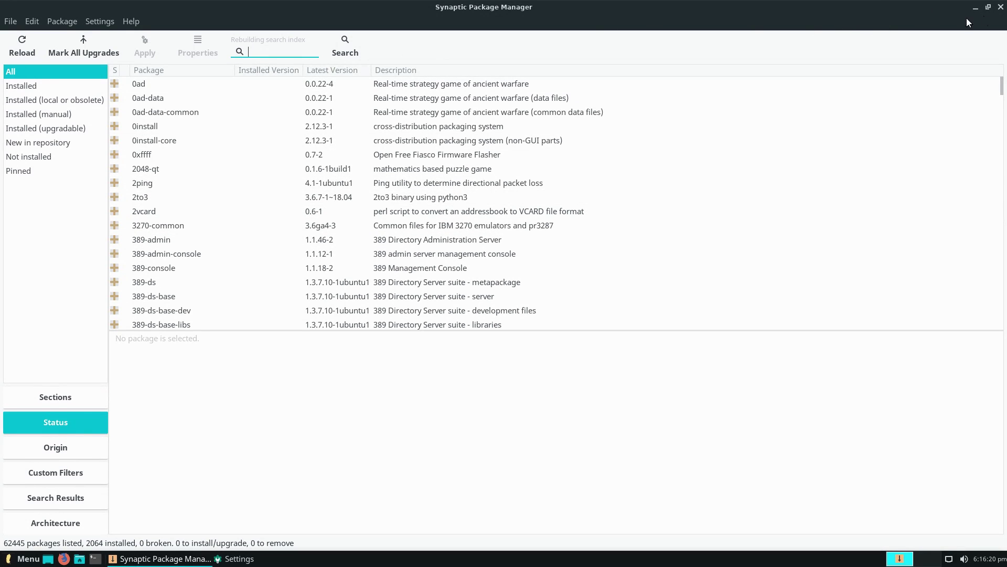
click(1001, 8)
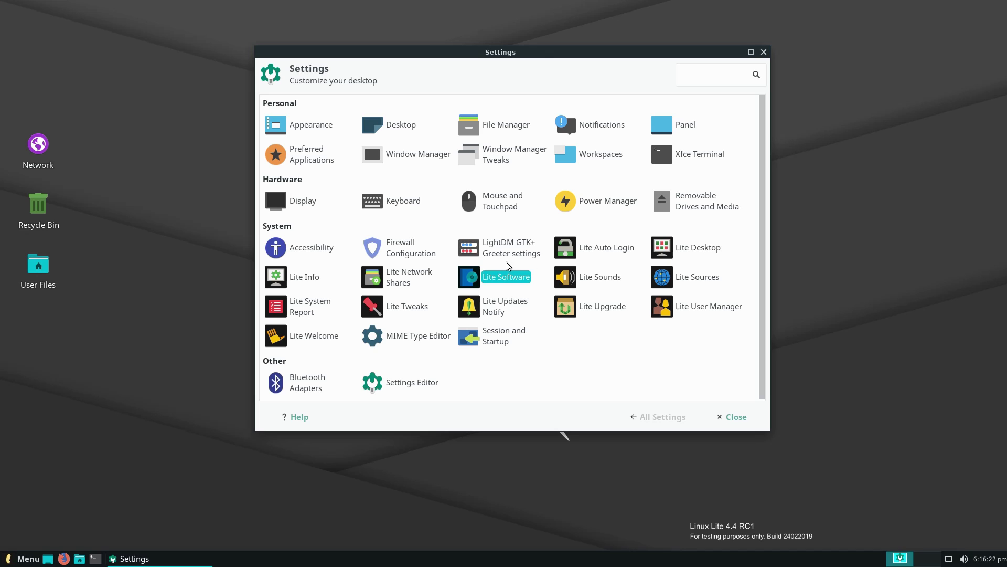
click(606, 283)
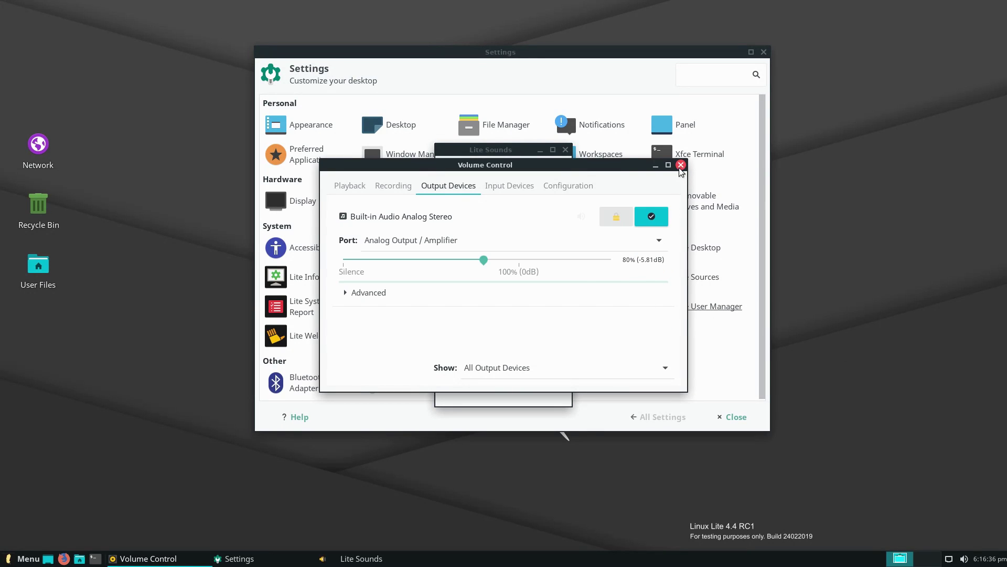
click(681, 165)
click(964, 560)
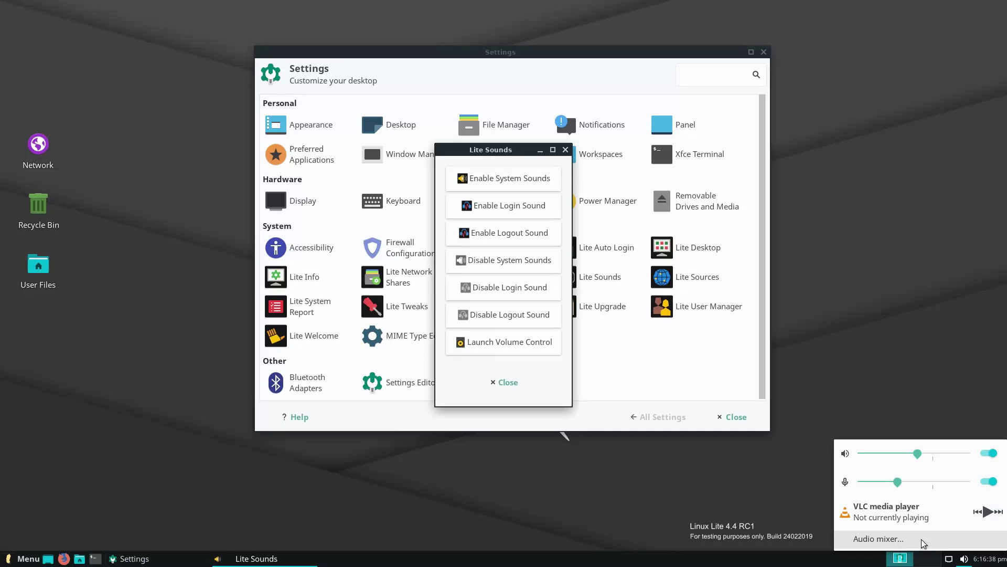
click(876, 541)
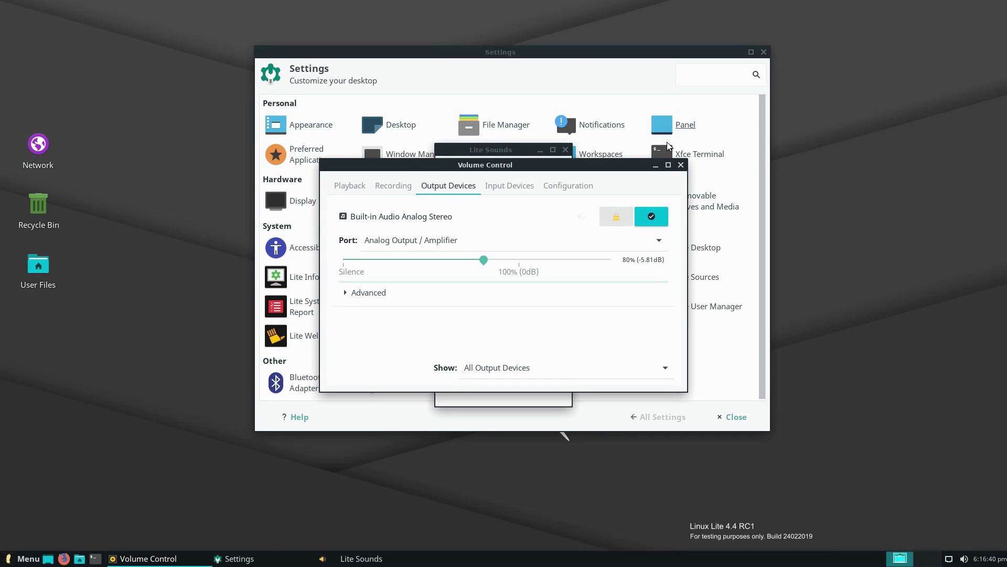
click(681, 165)
click(567, 150)
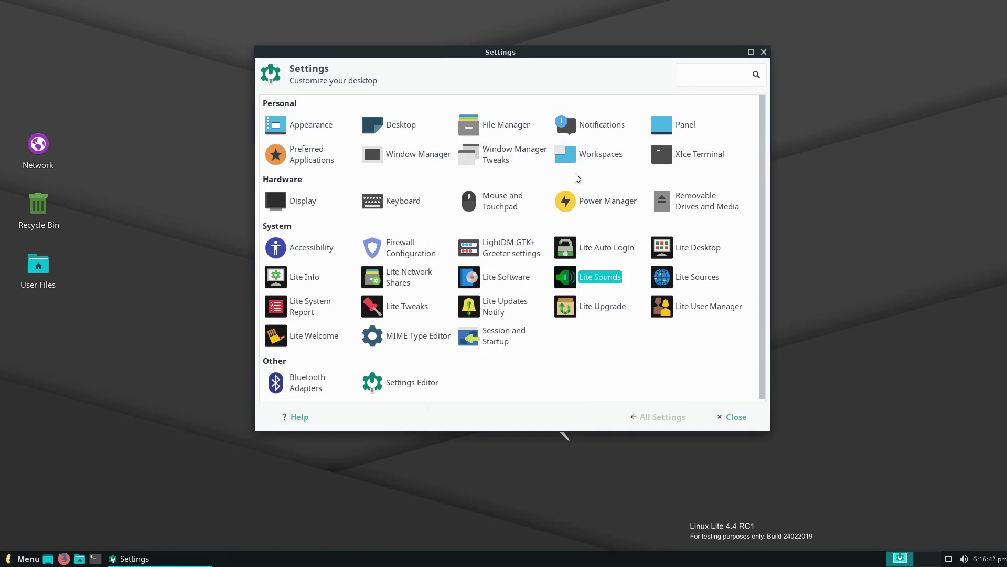
click(695, 277)
Step: Authenticate Lite Sources with the admin password and move its mirror list over Settings
text(*********)
key(Return)
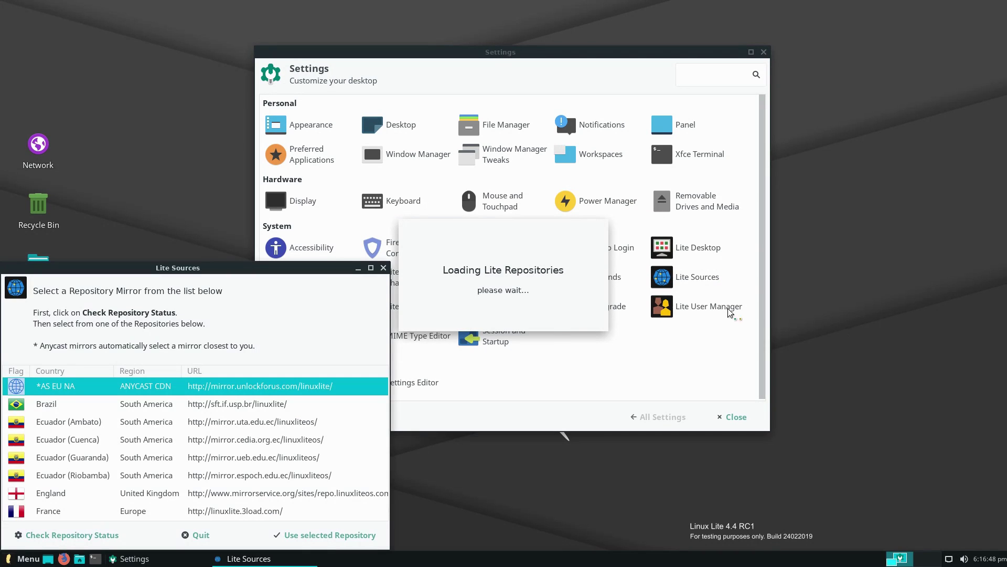
drag(241, 272, 588, 99)
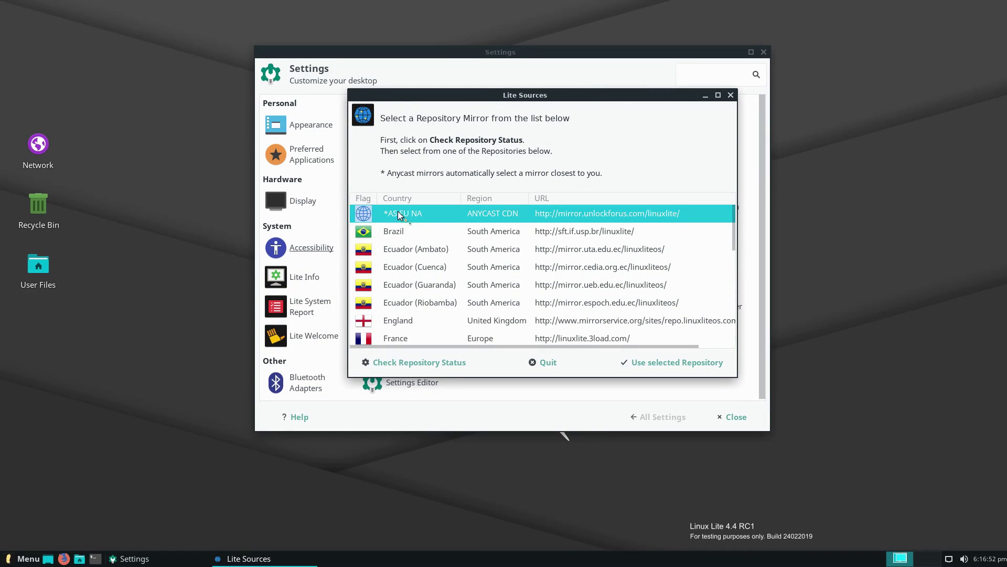
scroll(436, 221, down, 4)
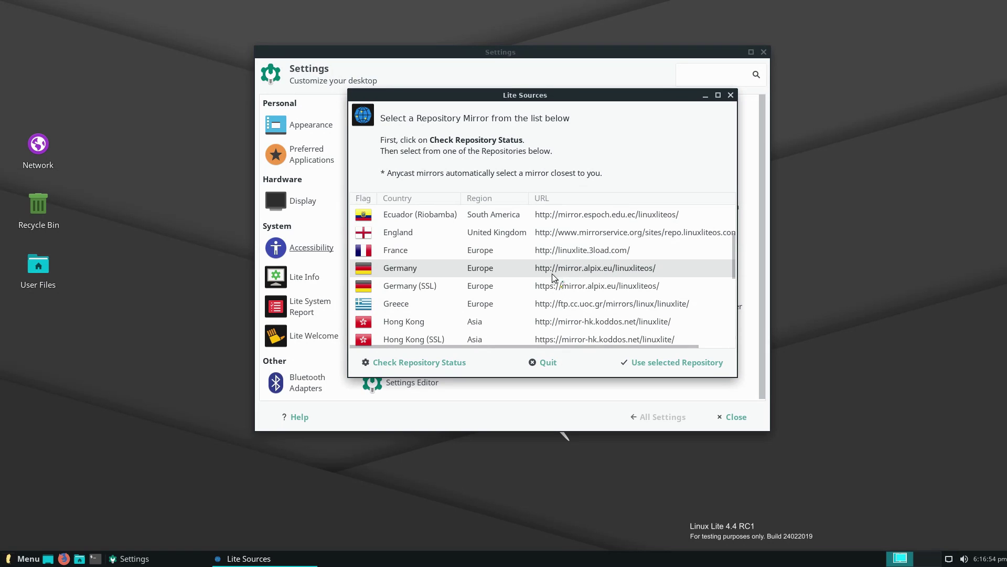
drag(732, 250, 730, 332)
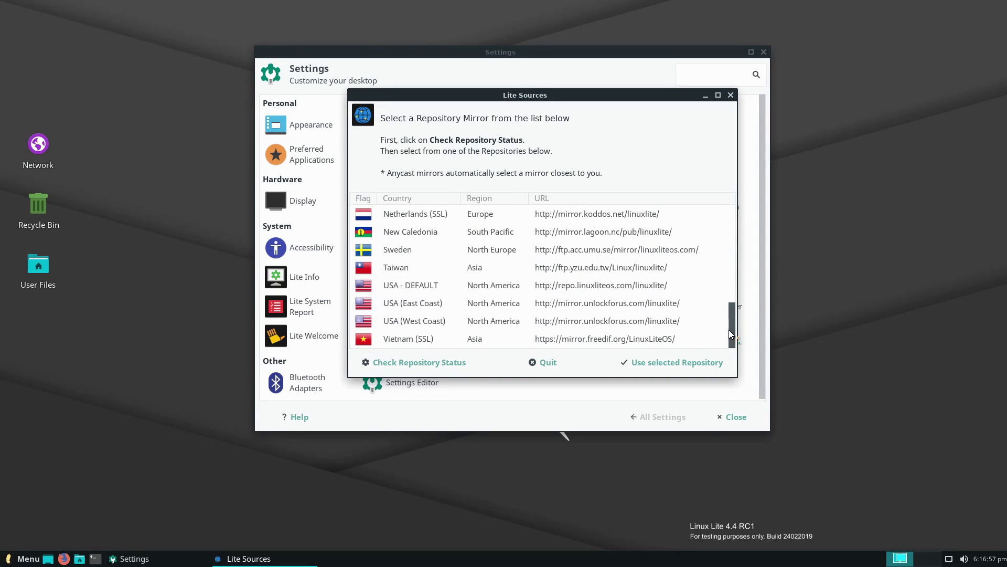
Step: Apply the USA (East Coast) mirror, dismiss the 'already default' notice, and close Lite Sources
click(421, 309)
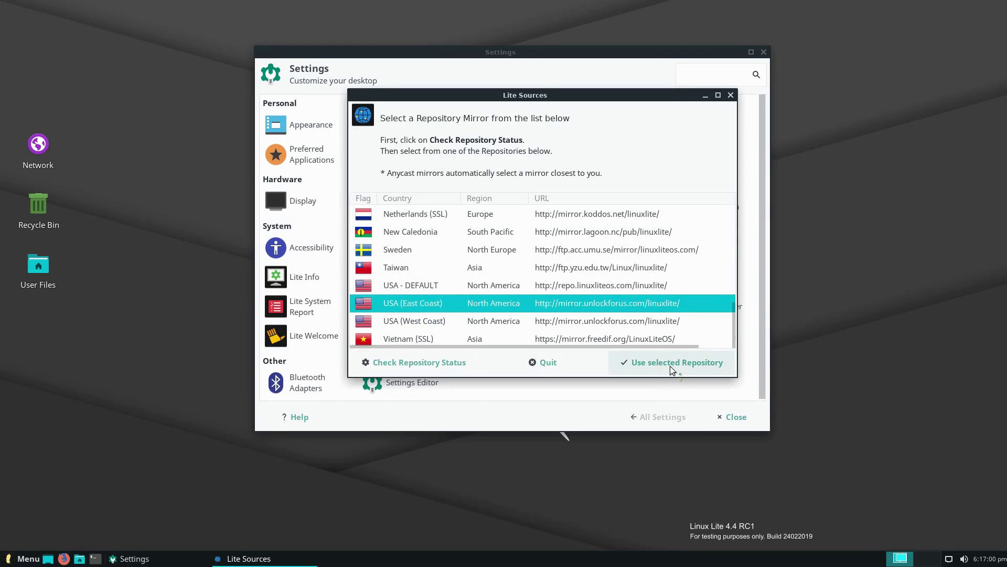
click(671, 363)
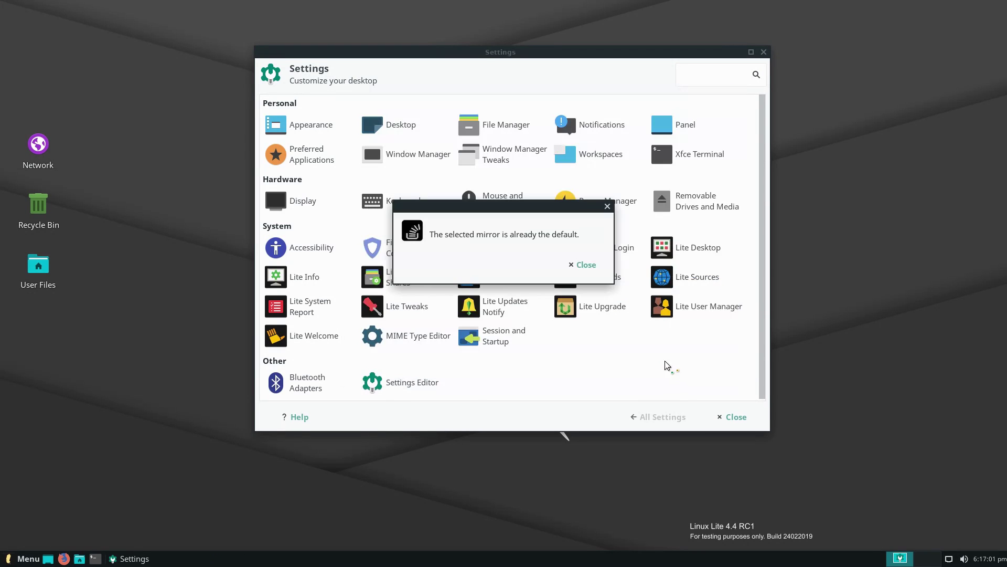
click(586, 265)
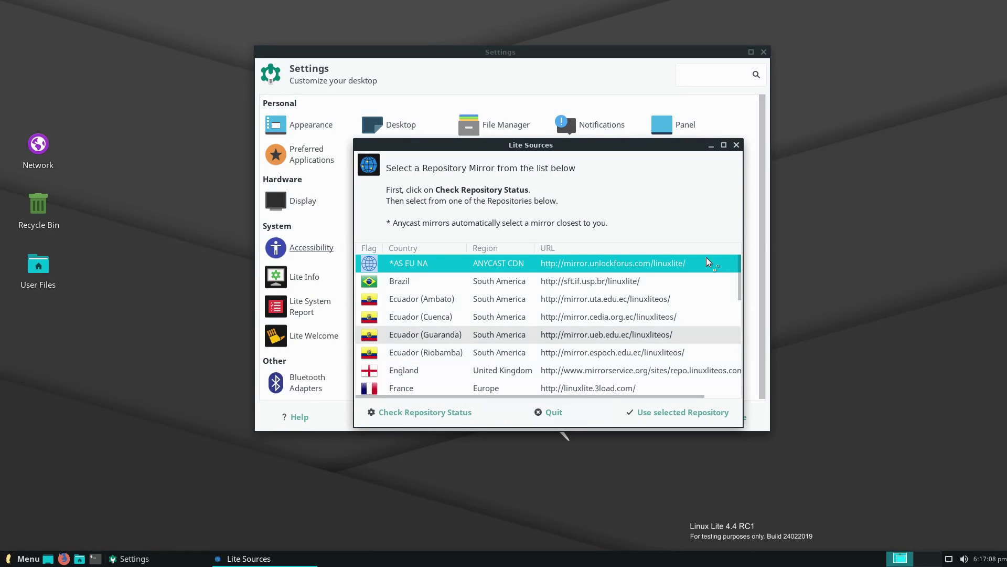
click(736, 145)
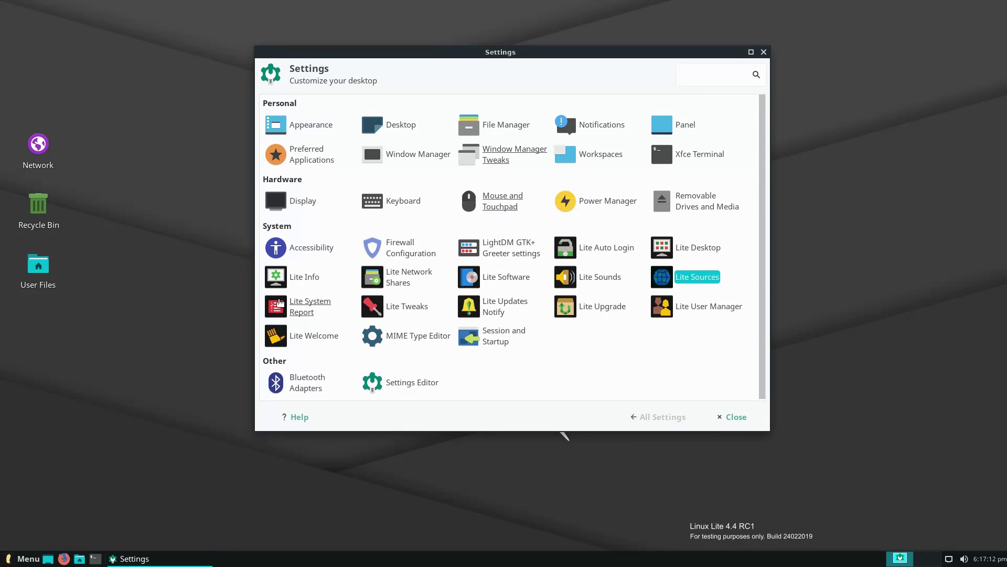
click(395, 307)
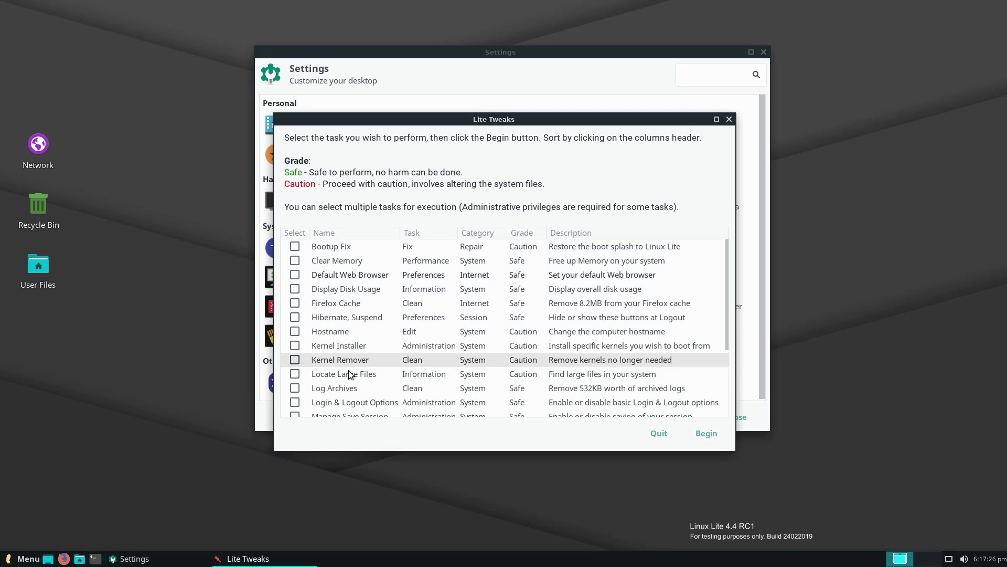
scroll(400, 386, down, 2)
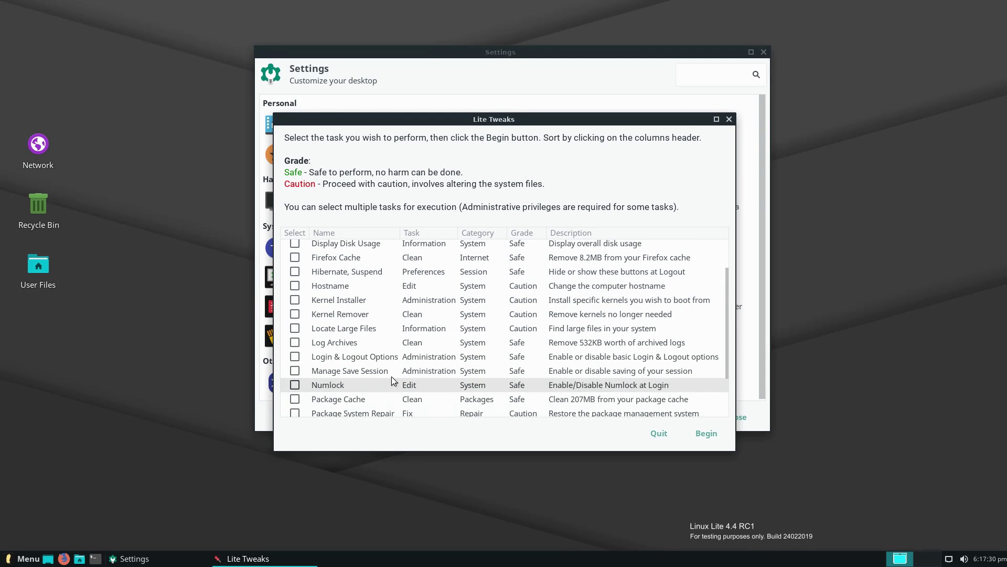
scroll(391, 376, down, 3)
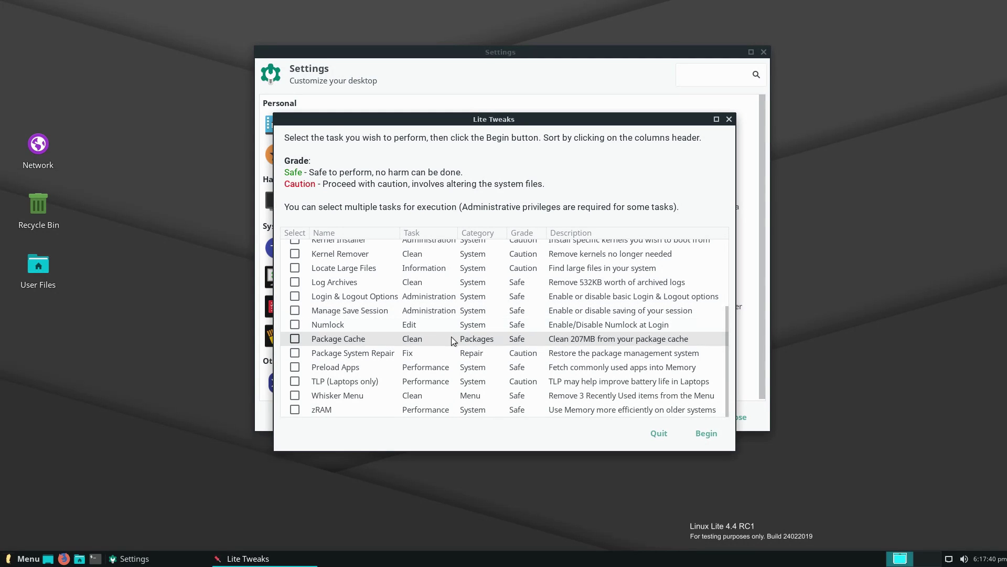
scroll(461, 347, up, 3)
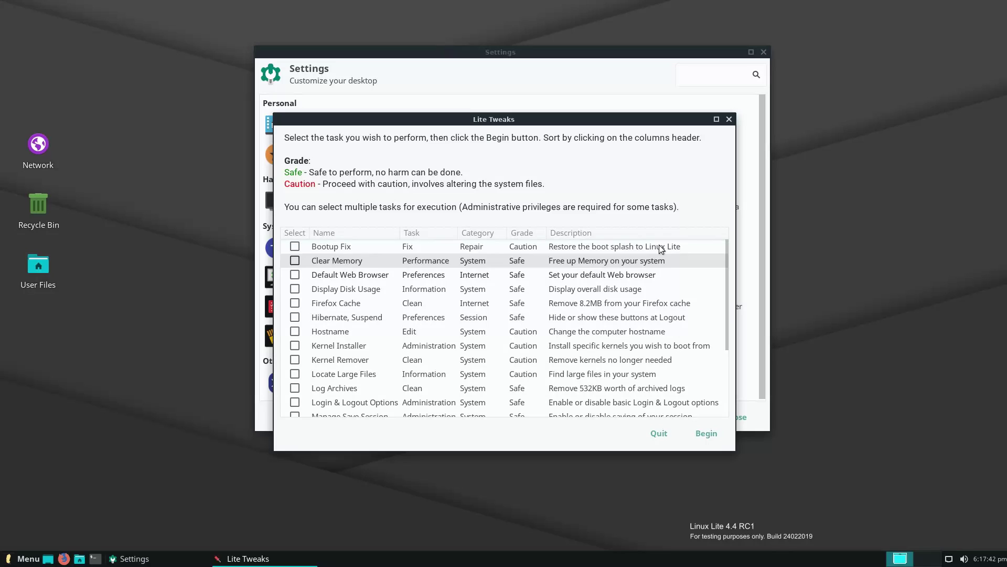
click(663, 431)
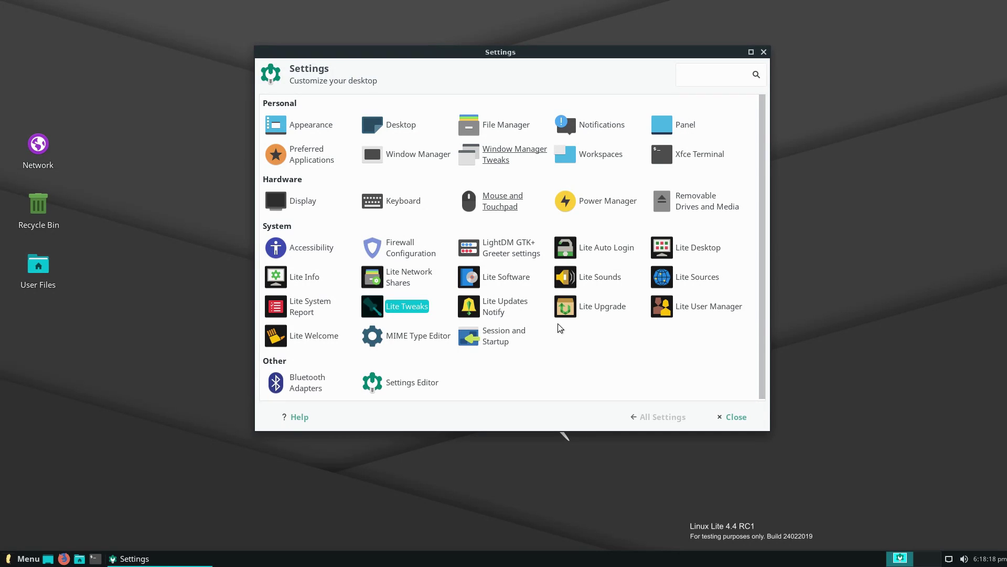
click(491, 315)
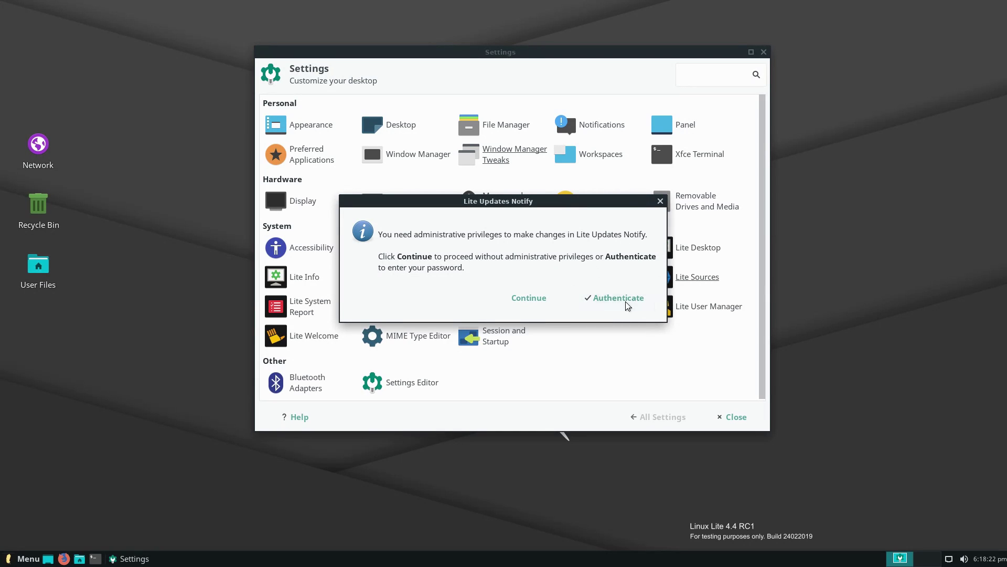
click(641, 296)
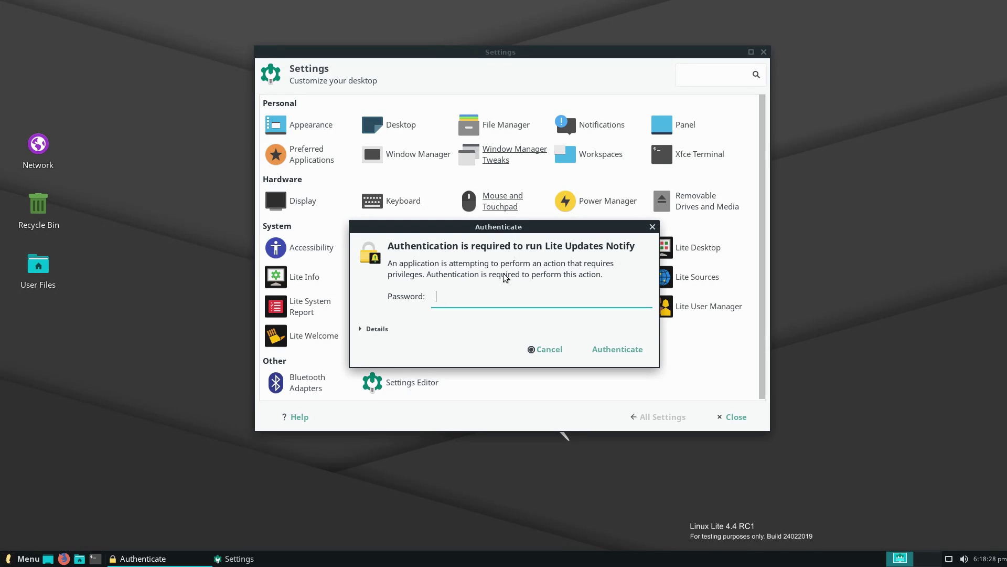
text(•••••••••)
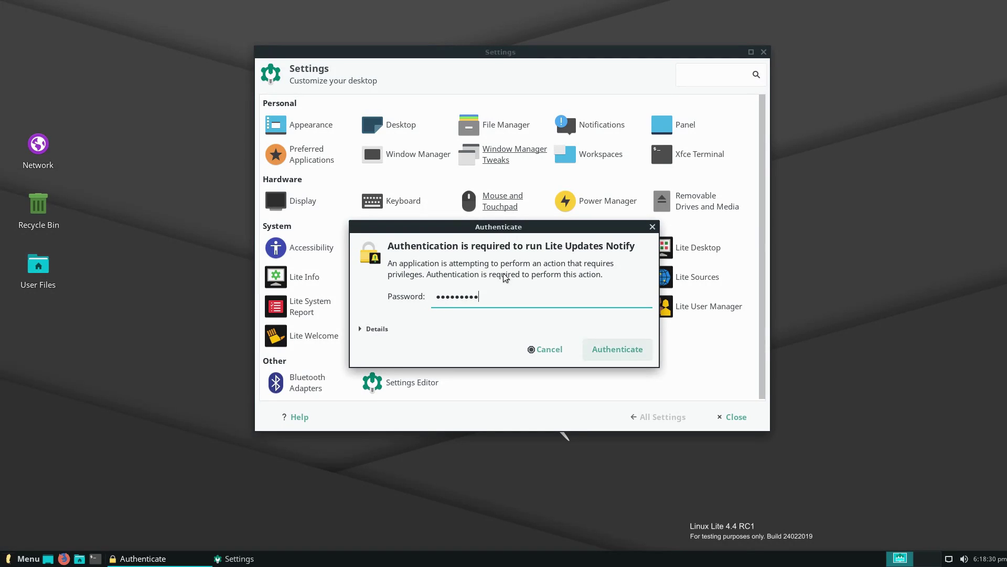
key(Return)
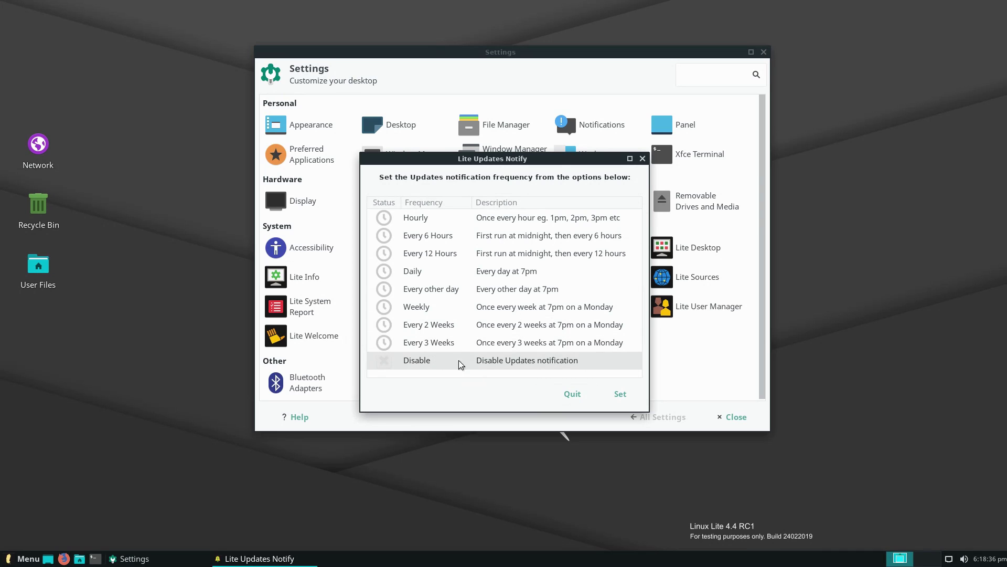
click(643, 159)
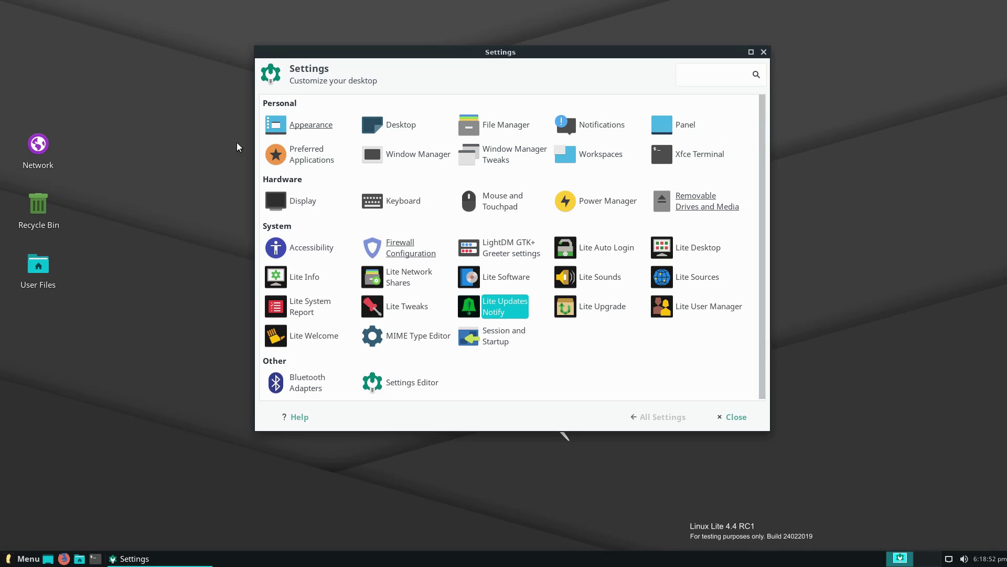
Step: Set the panel row size to 34, try two rows then revert to one, and shorten its length
click(685, 124)
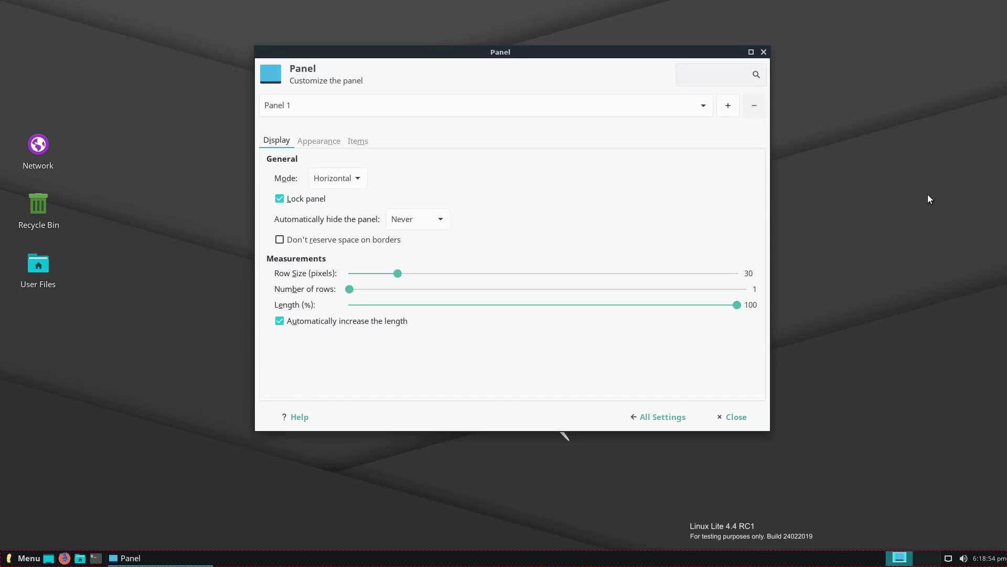
mouse_move(399, 274)
mouse_down()
mouse_move(581, 277)
mouse_move(348, 265)
mouse_move(409, 282)
mouse_up()
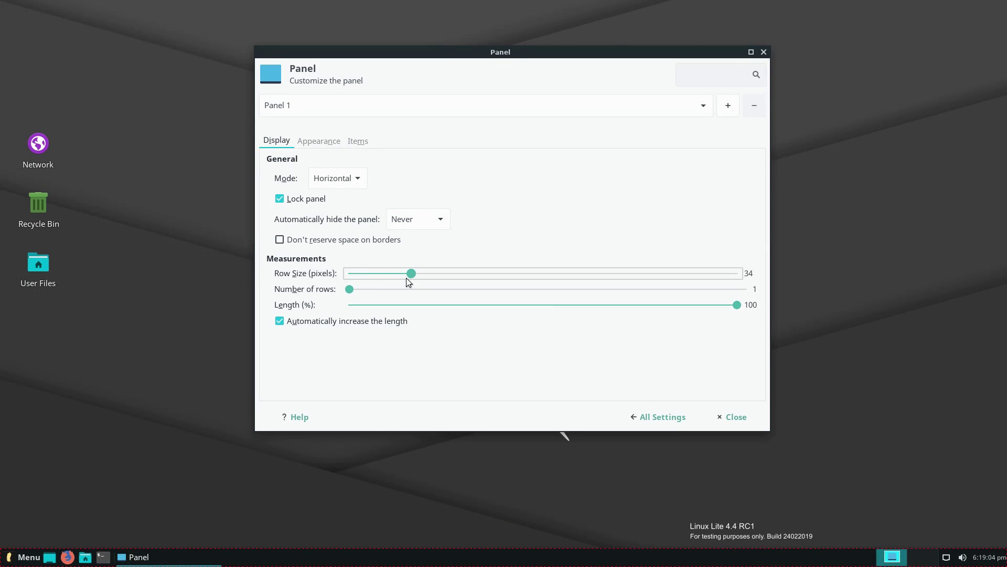
click(350, 289)
drag(383, 294, 418, 287)
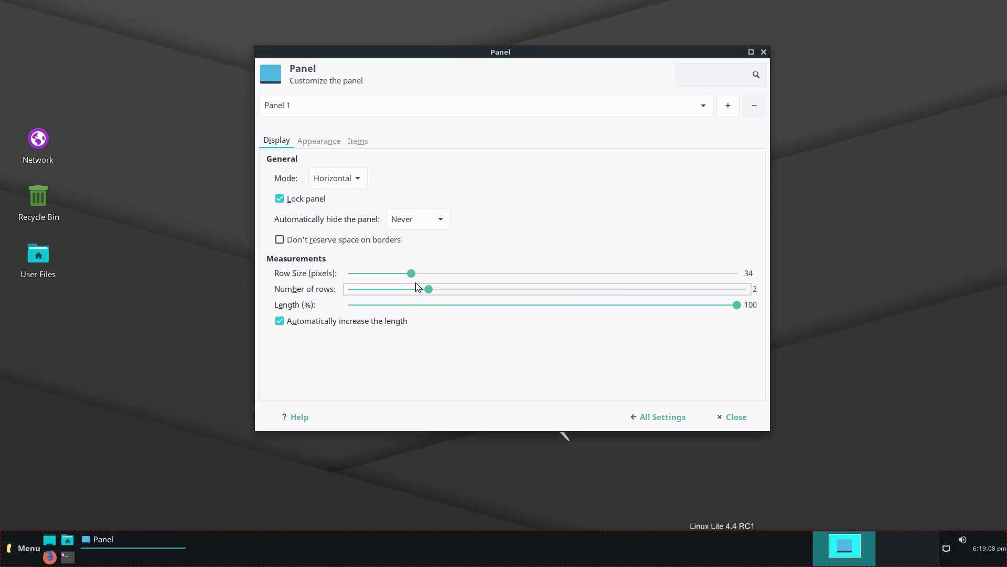
click(398, 288)
drag(731, 308, 806, 332)
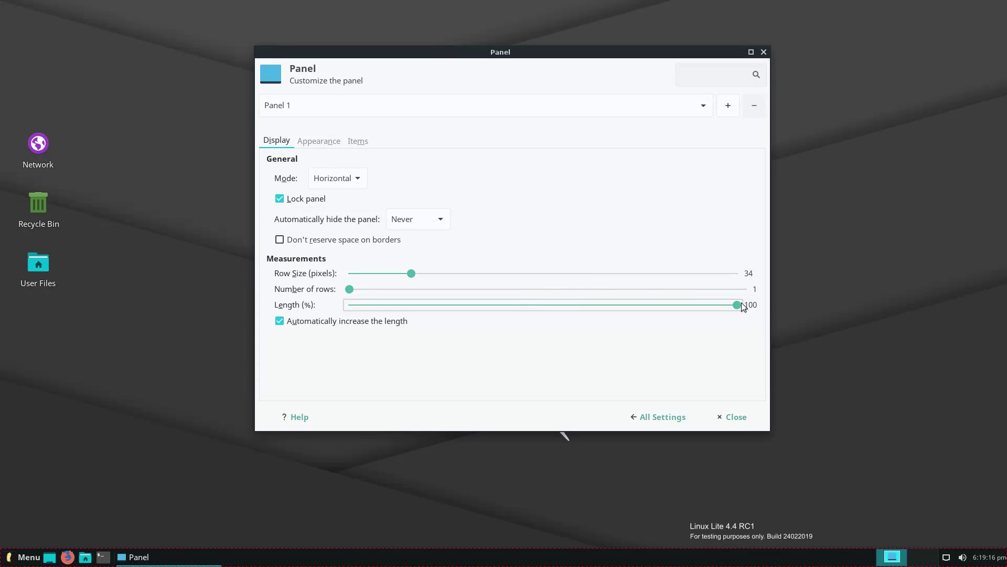
Step: Try the Vertical and Deskbar panel modes, then return the panel to Horizontal
click(355, 178)
click(335, 200)
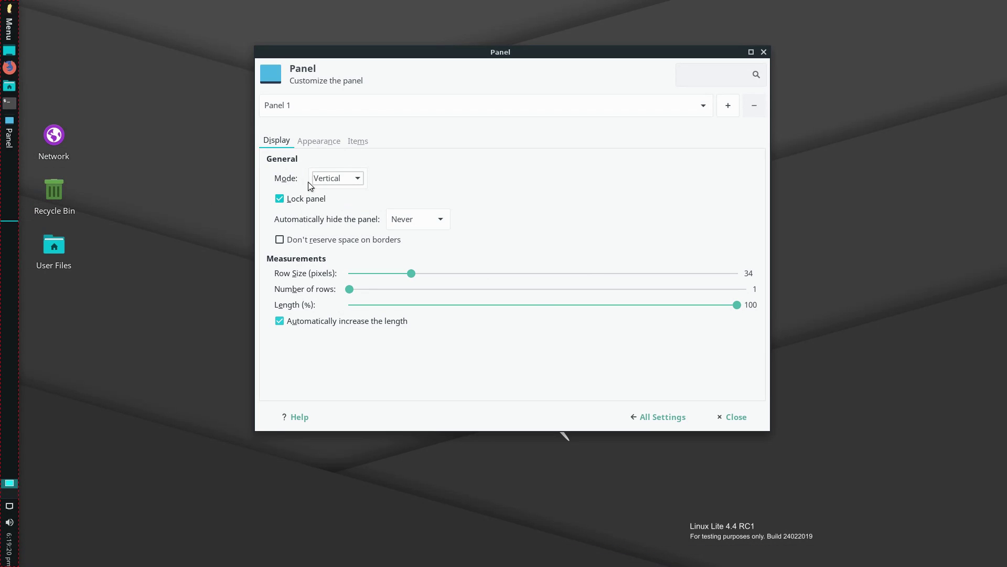
click(340, 181)
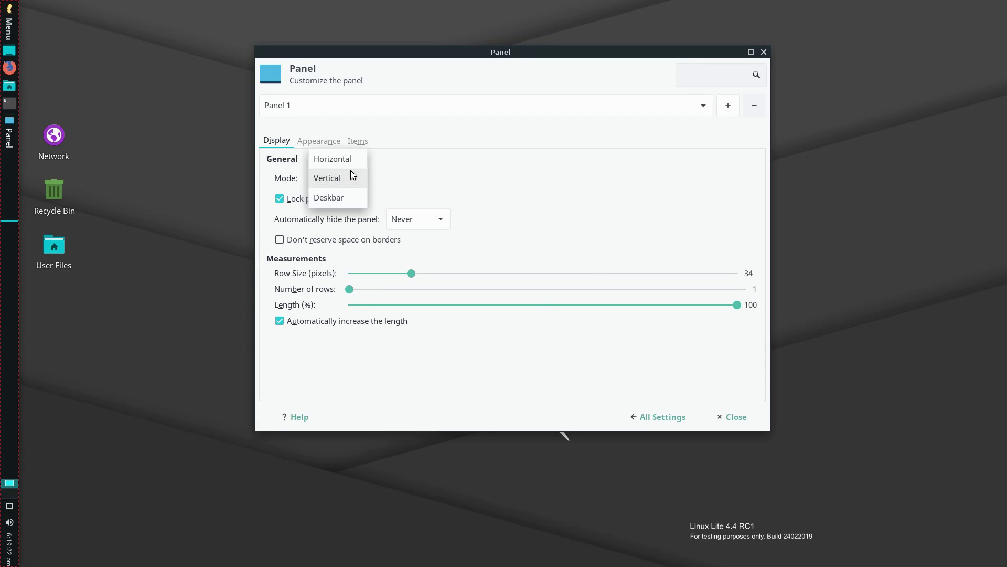
click(353, 197)
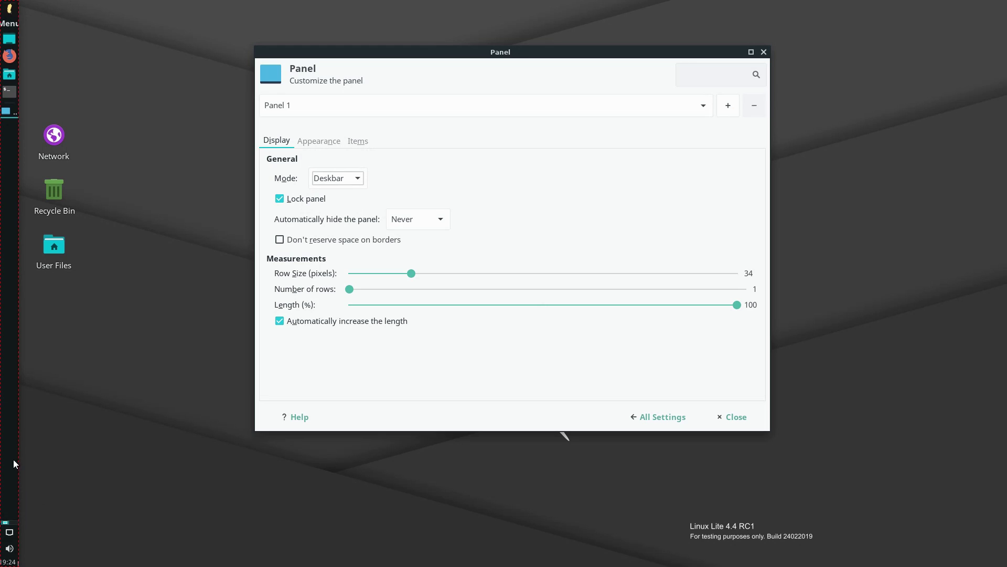
click(354, 180)
click(346, 141)
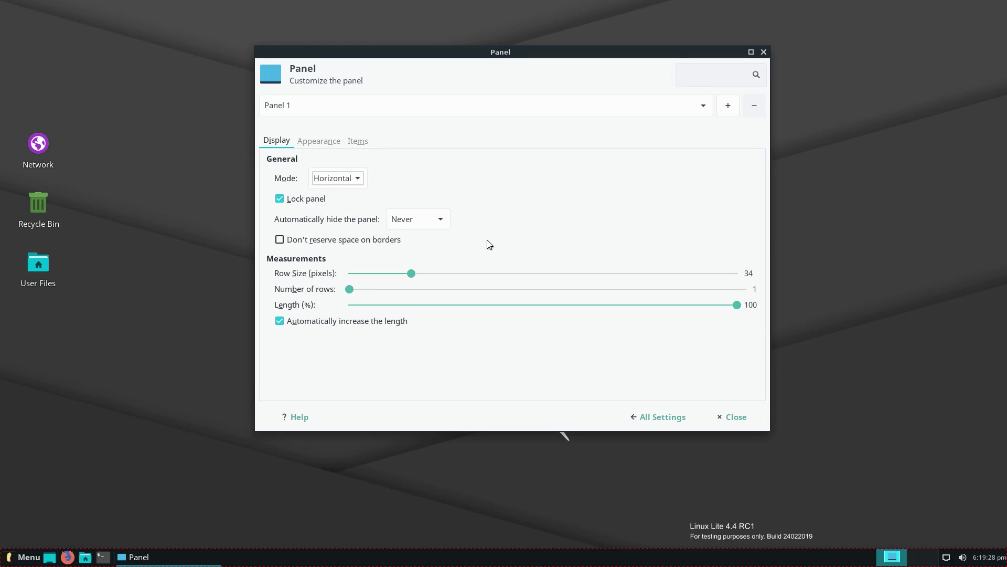
Step: Set the panel background alpha to 4 and test Enter opacity at 0, then back to 100
click(319, 140)
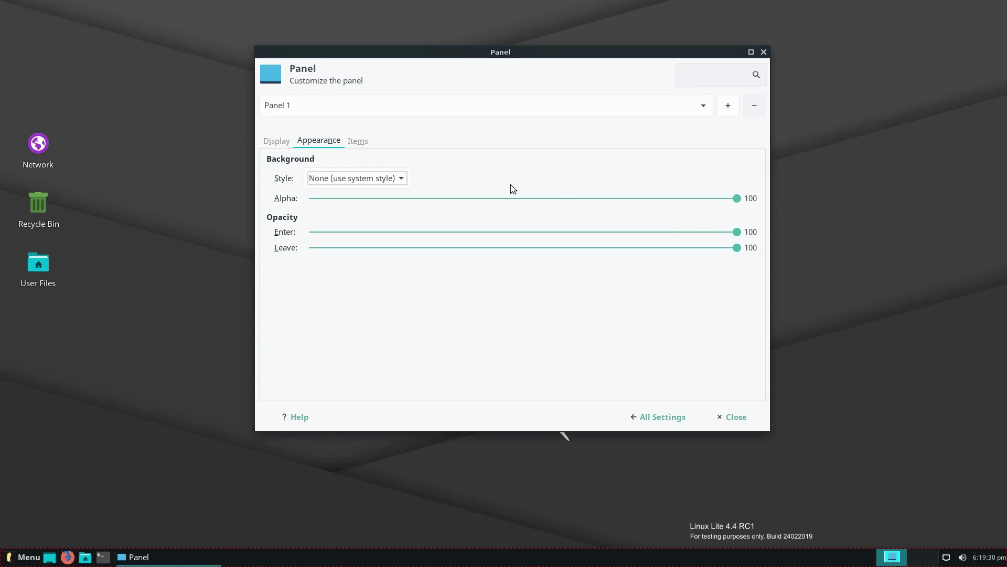
drag(736, 200, 346, 198)
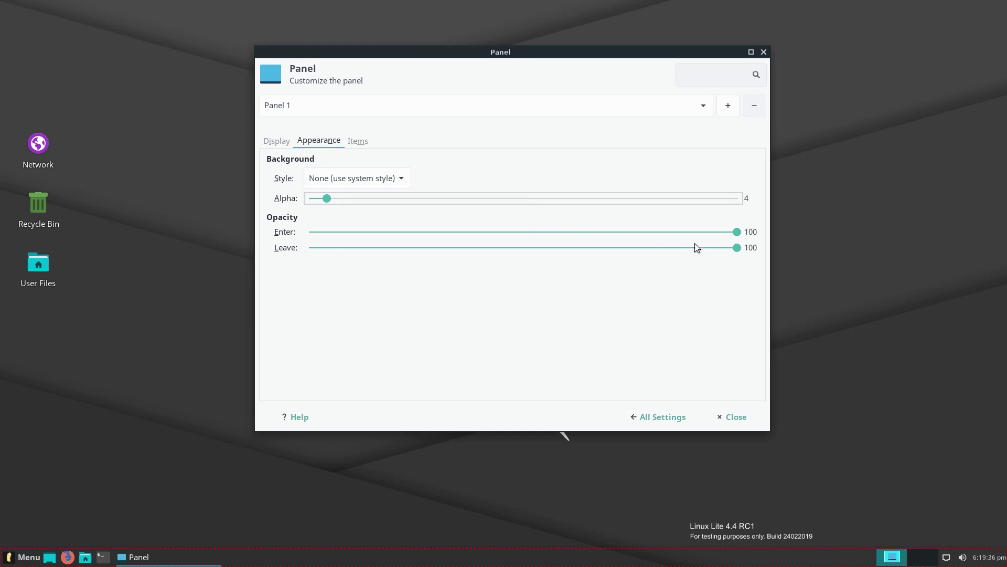
drag(737, 232, 295, 225)
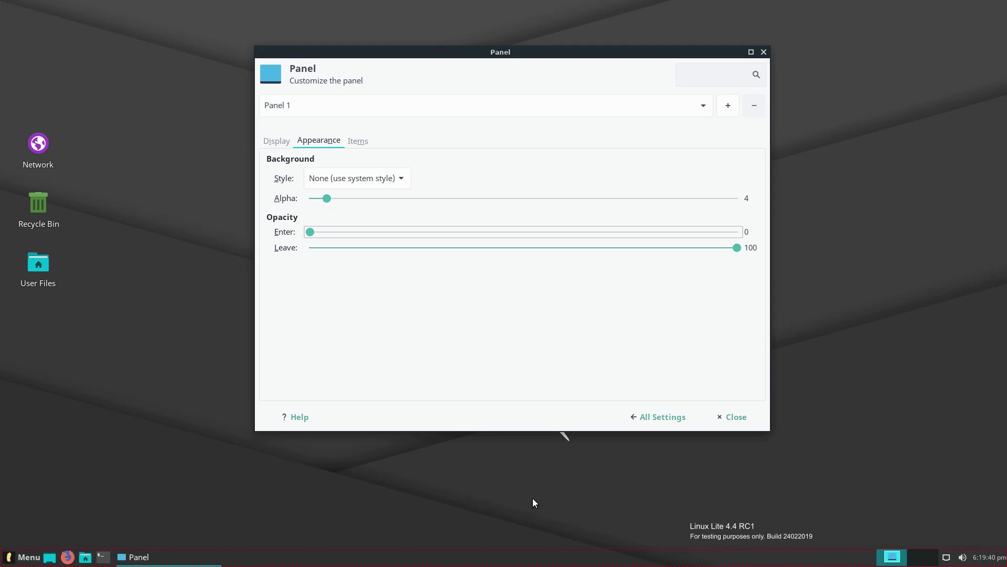
drag(309, 233, 756, 261)
Step: Drop the panel's Leave opacity to 0, restore it to 100, and show the panel items list
click(615, 246)
drag(615, 246, 247, 231)
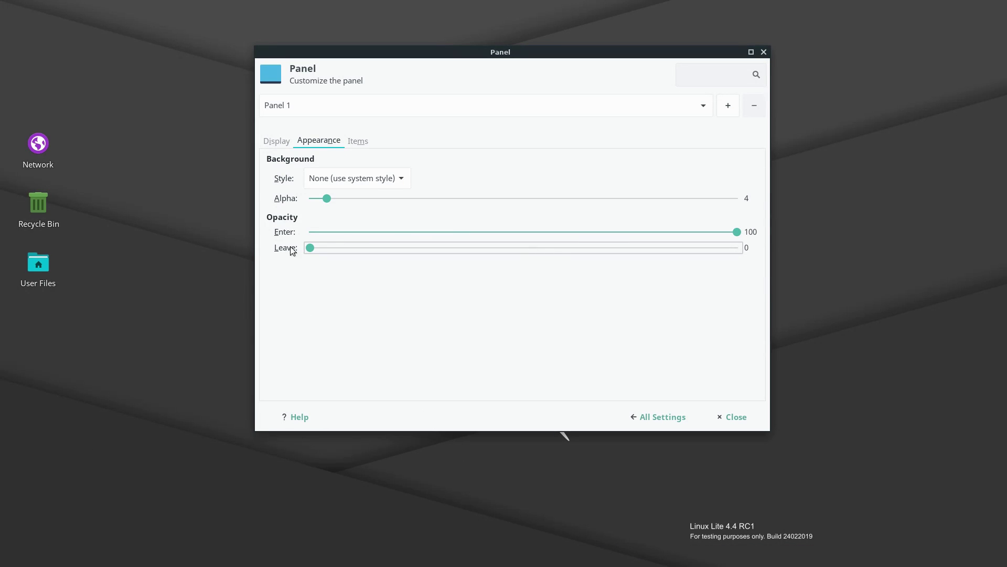
drag(309, 248, 750, 248)
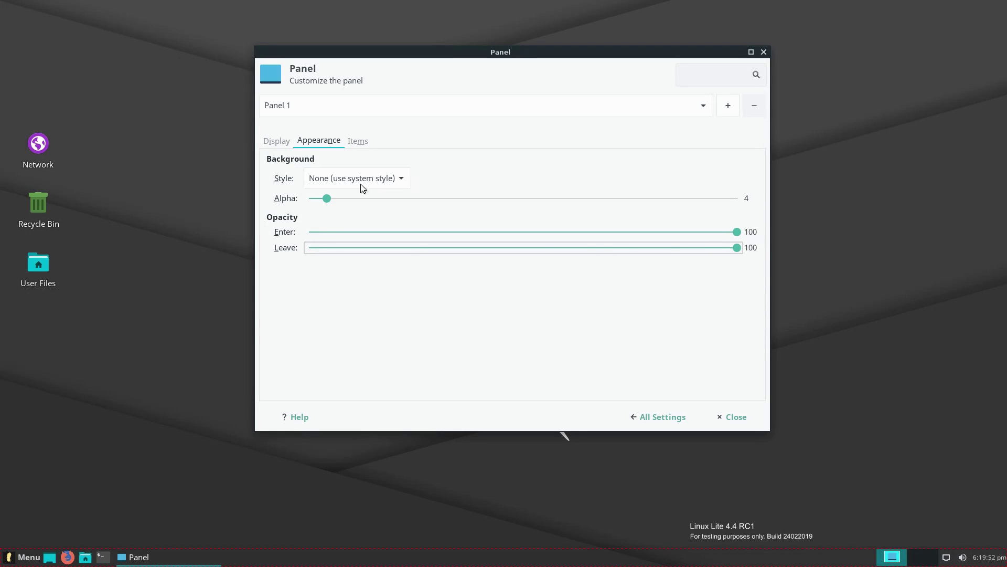
click(358, 141)
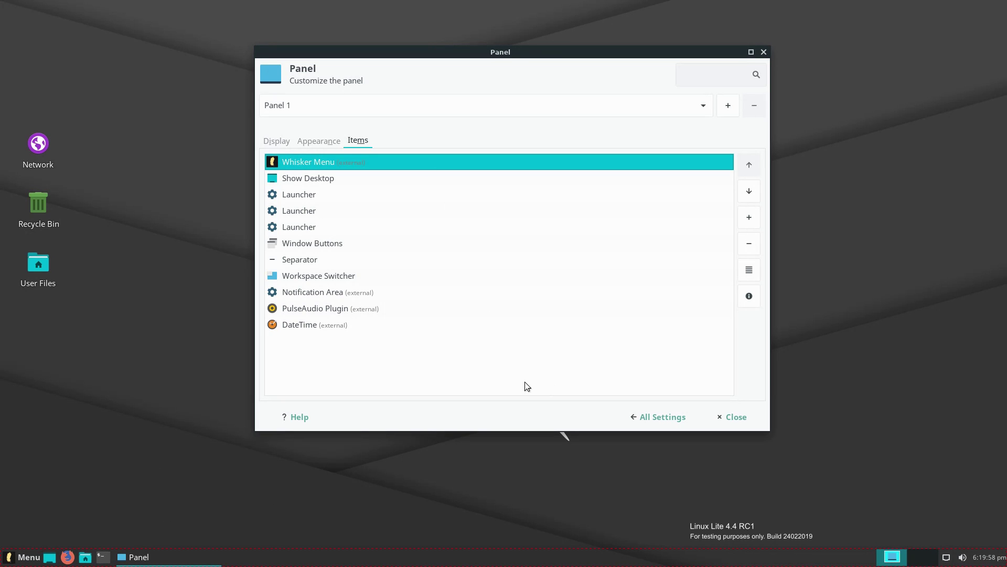
Step: Return to All Settings, briefly revisit the Panel settings, then close the Settings window
click(672, 415)
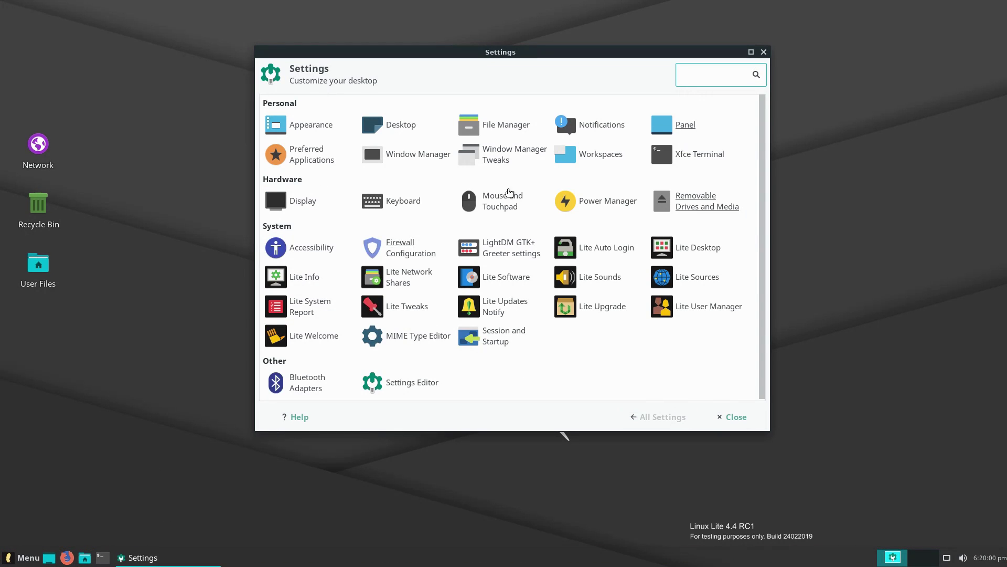
click(697, 135)
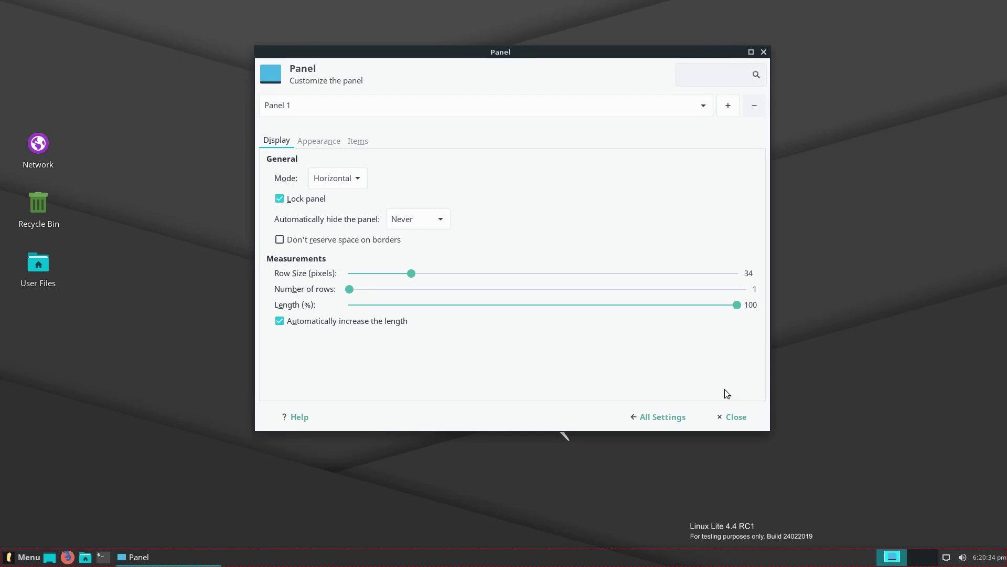
click(667, 415)
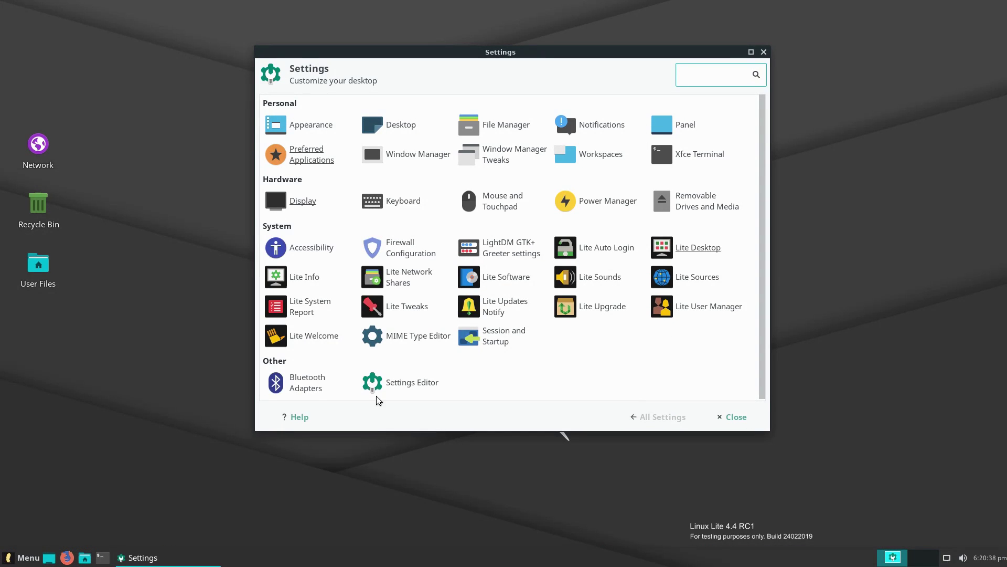
scroll(513, 383, down, 1)
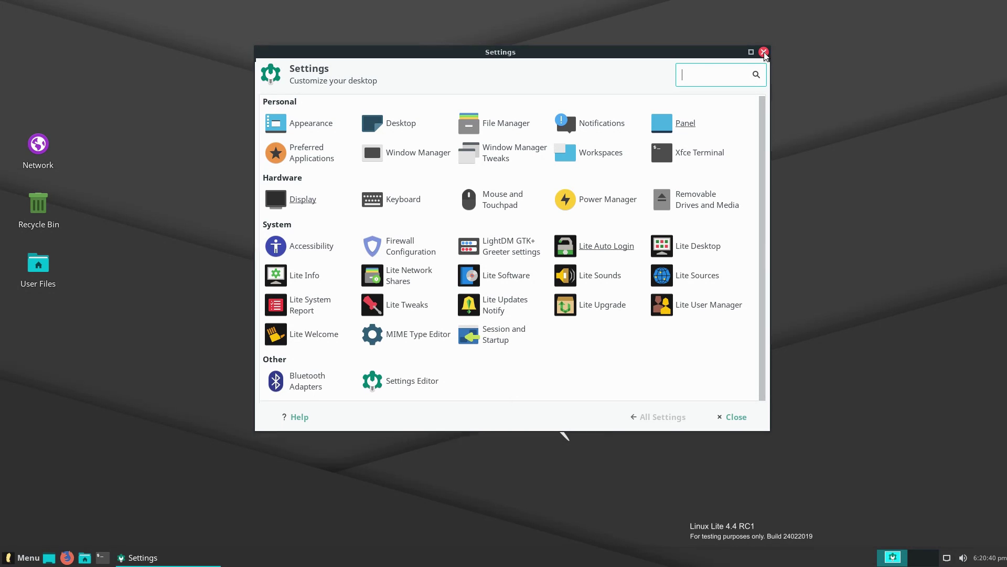
click(765, 52)
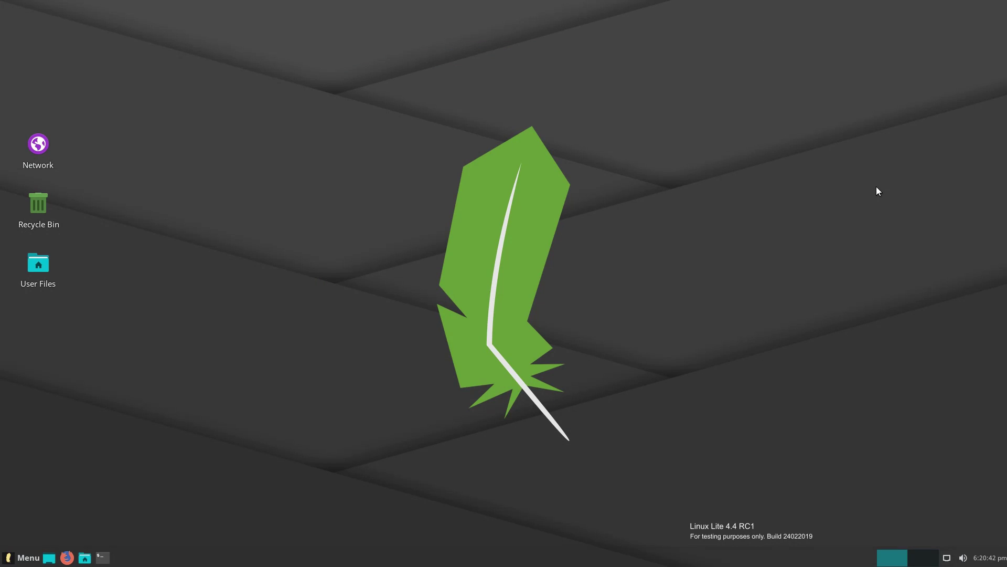
click(86, 560)
click(71, 560)
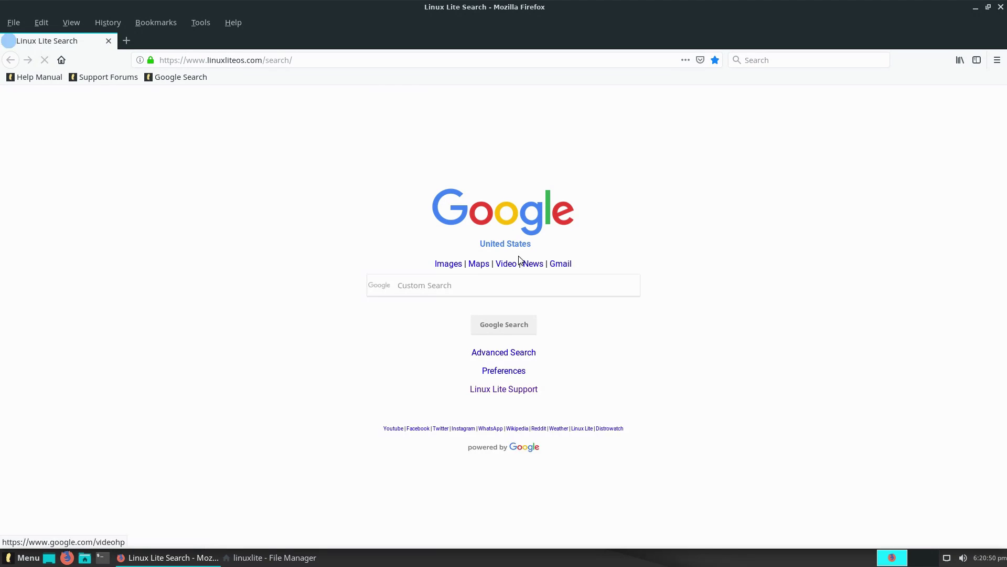
click(103, 557)
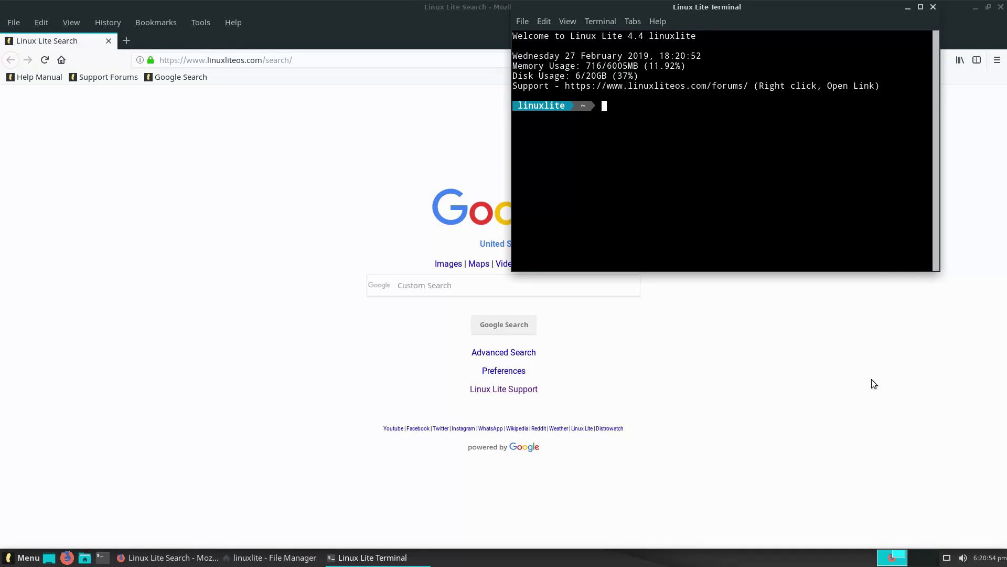
key(alt+Tab)
key(alt+Tab)
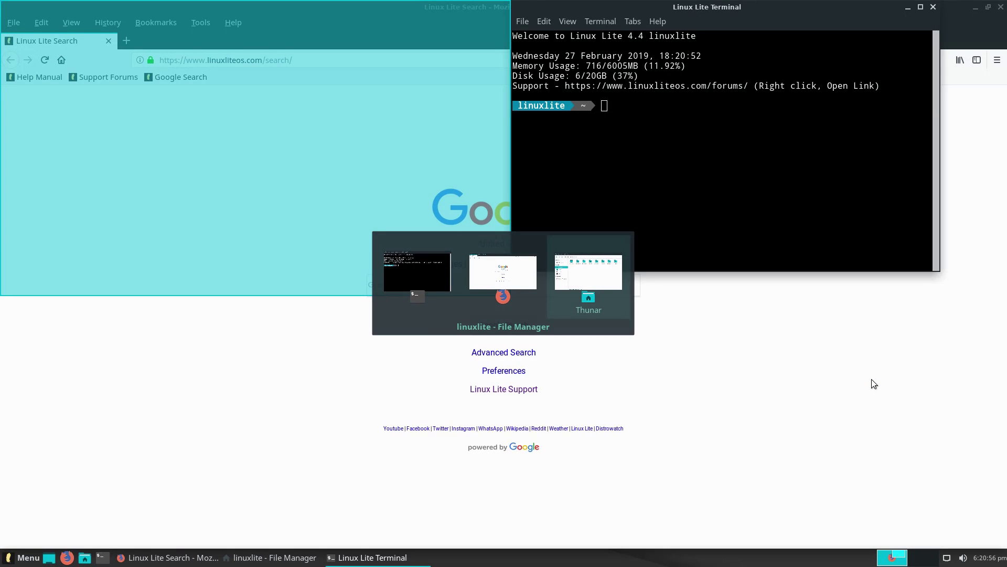
key(alt+Tab)
key(alt+Tab)
key(alt+Tab)
key(alt+Tab)
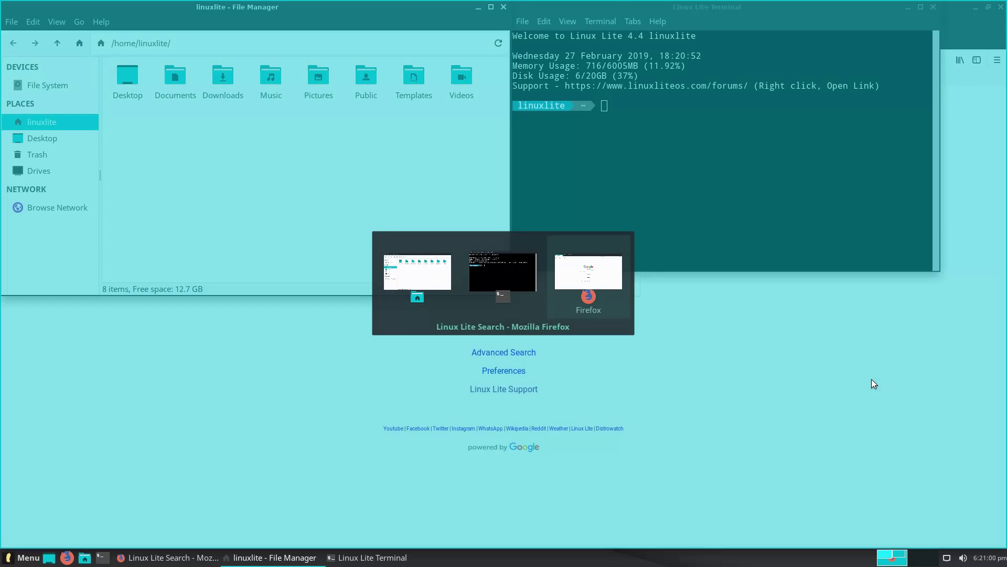
key(alt+Tab)
key(alt+Tab)
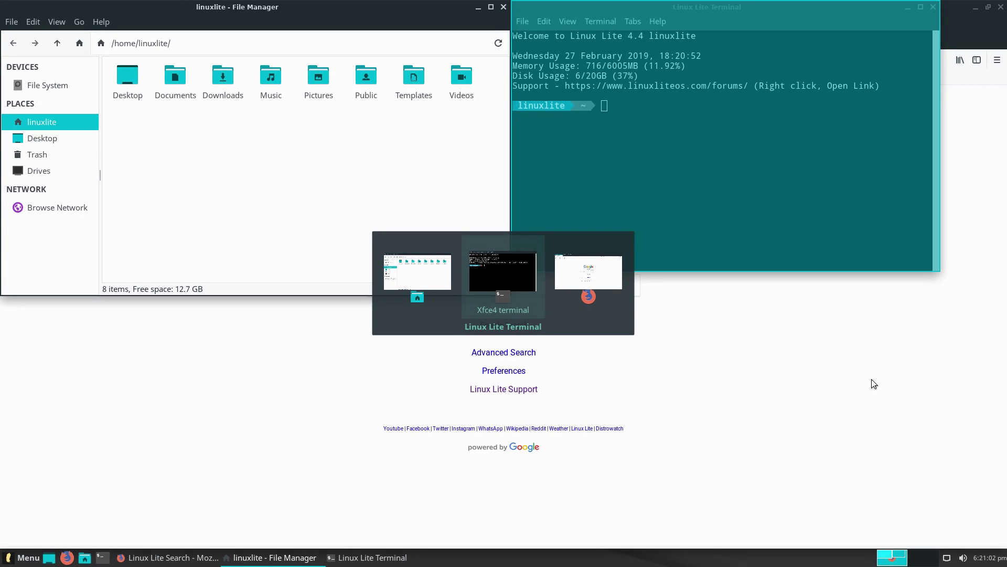
key(alt+Tab)
key(alt+Tab)
key(alt+Tab)
key(alt+Tab)
key(alt+Tab)
key(alt+Tab)
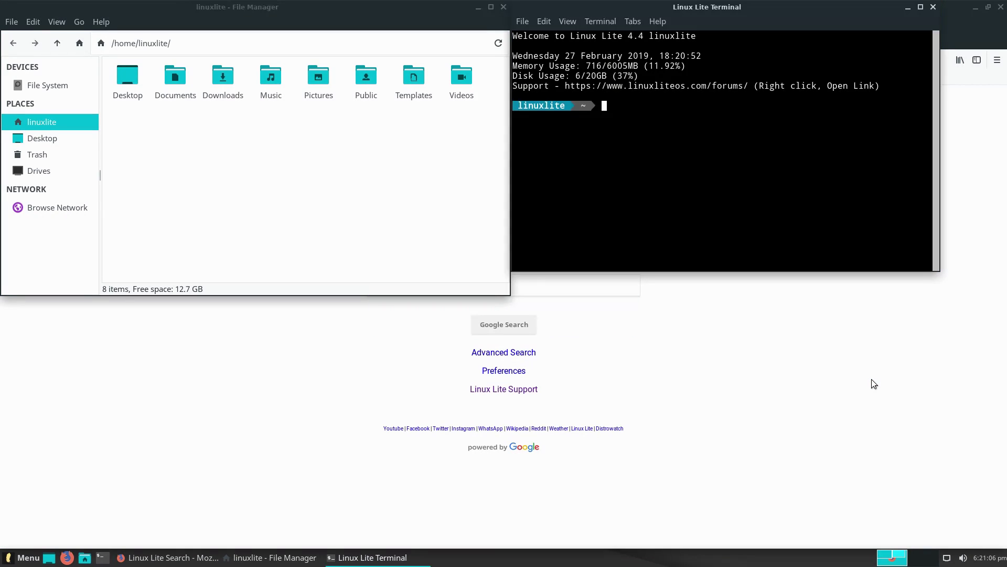
key(alt+Tab)
key(alt+Tab)
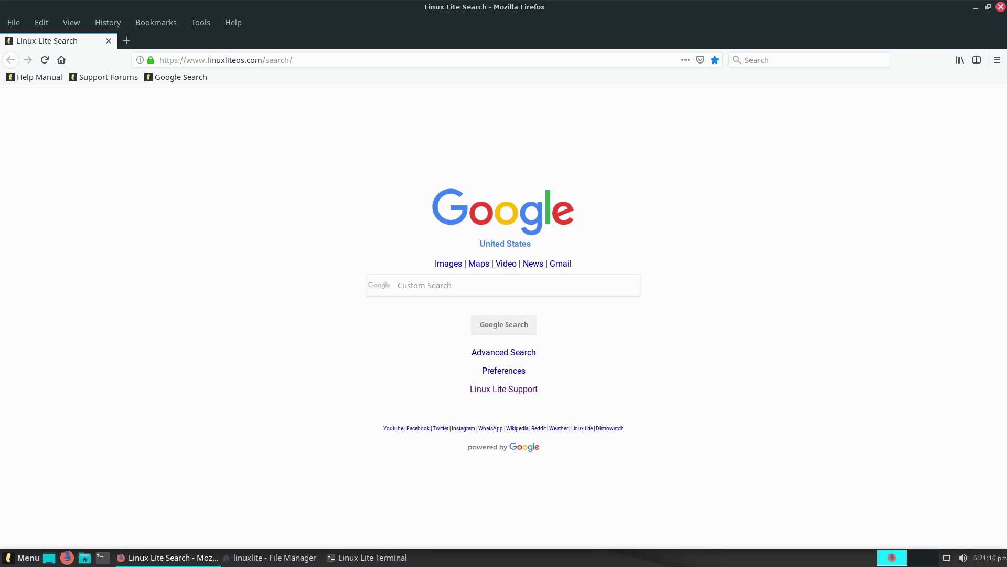
click(1001, 7)
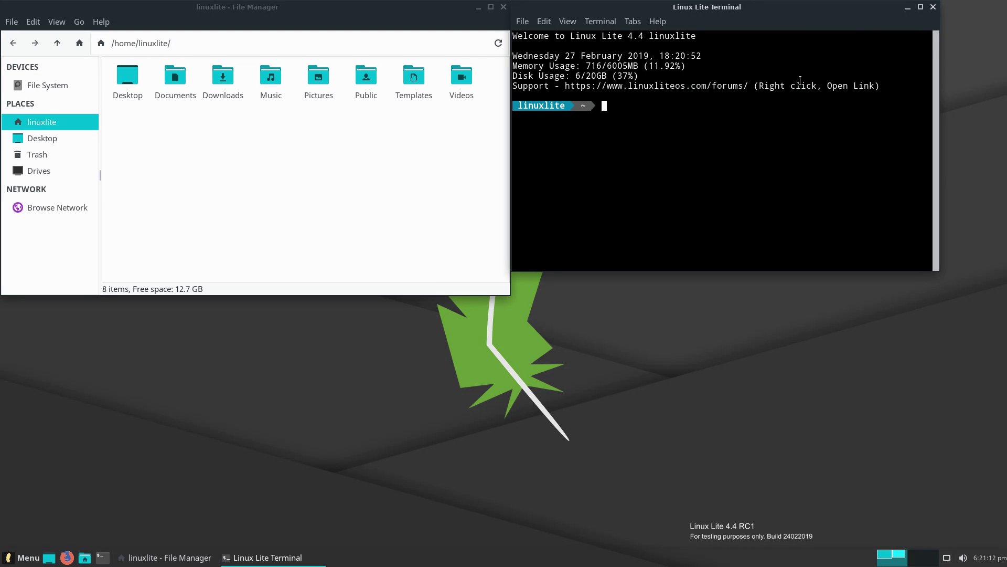
text(exit)
key(Return)
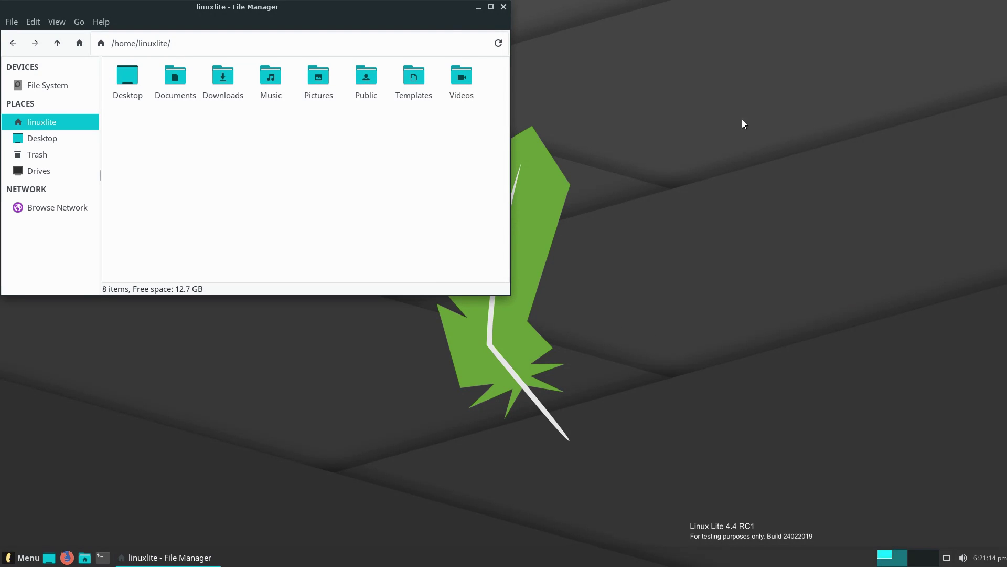
click(503, 7)
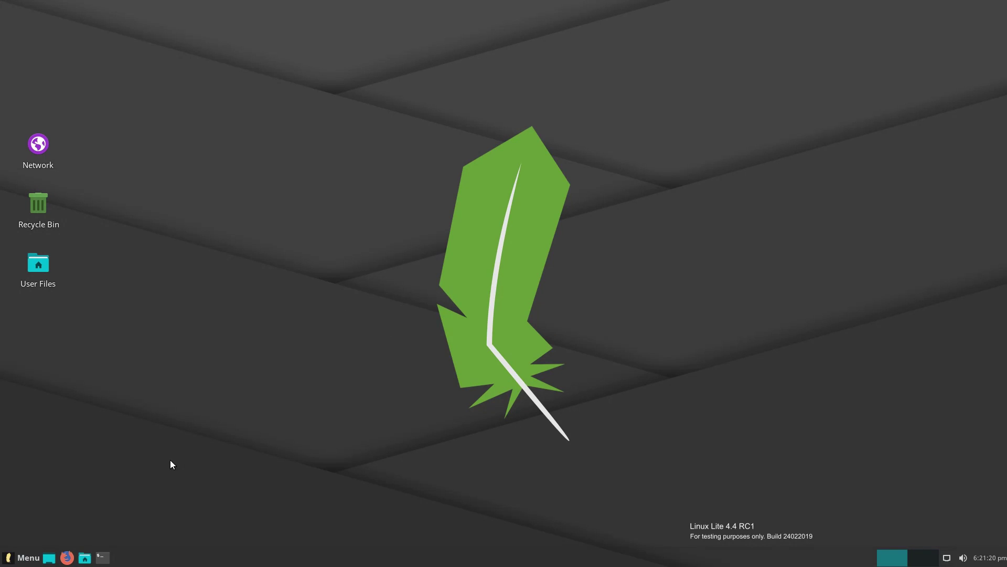
Step: Browse the Whisker menu's Graphics, Internet, Multimedia, Office and System categories
click(26, 557)
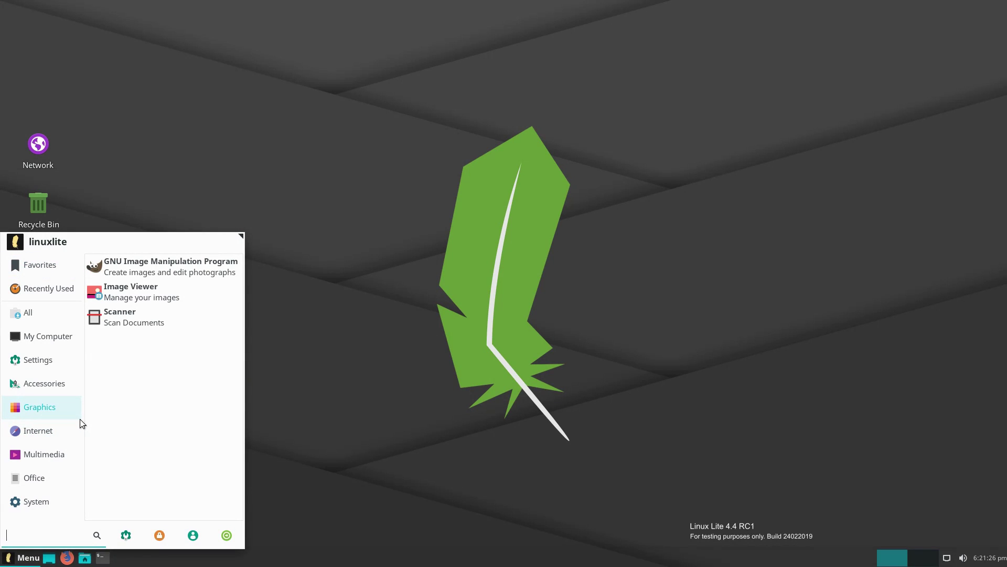
mouse_move(38, 363)
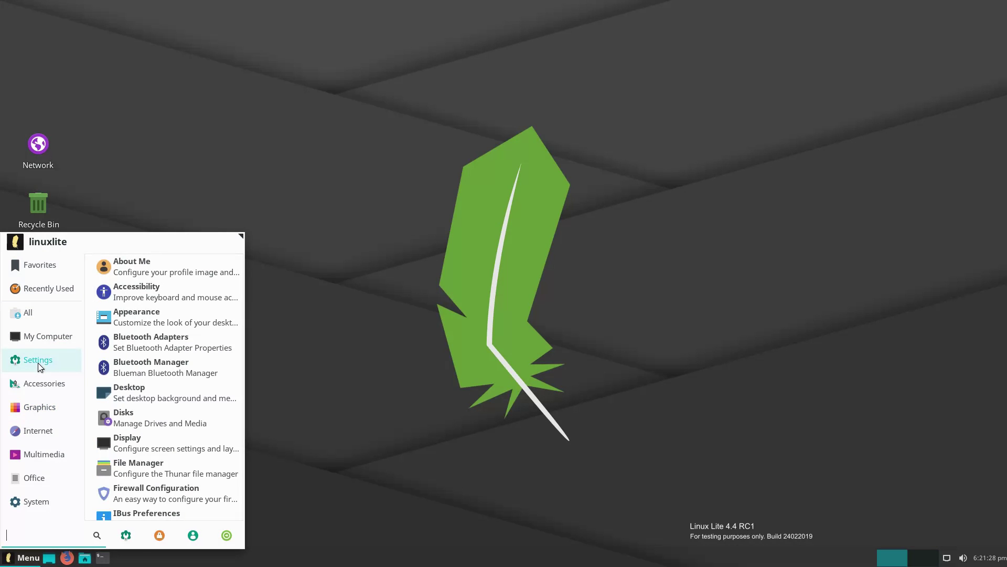
mouse_move(44, 380)
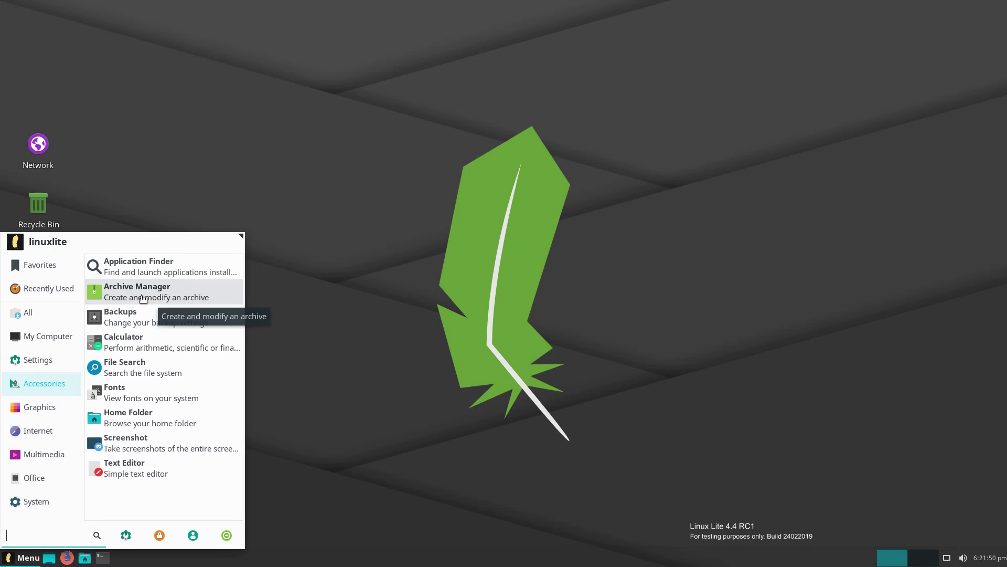
click(53, 408)
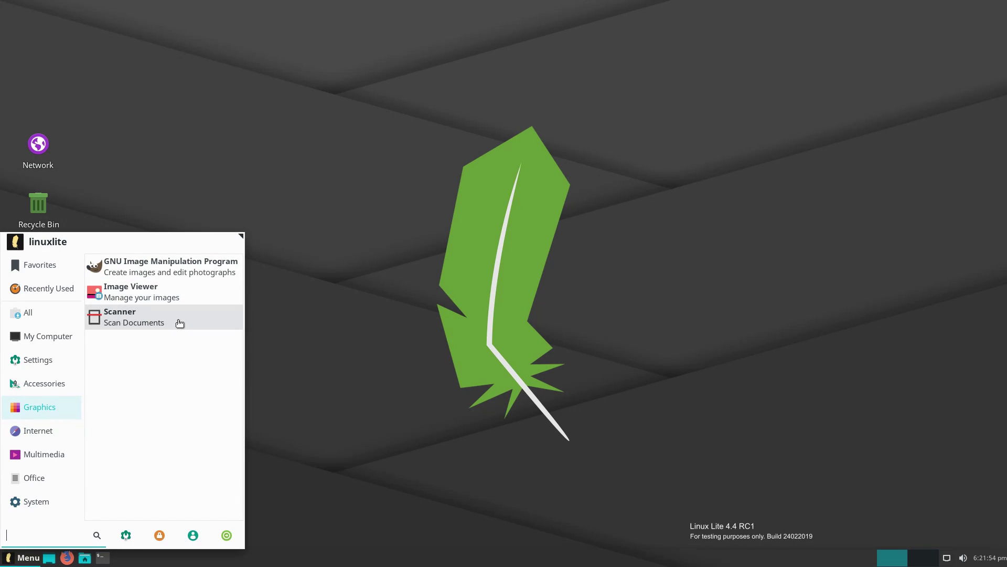
click(24, 431)
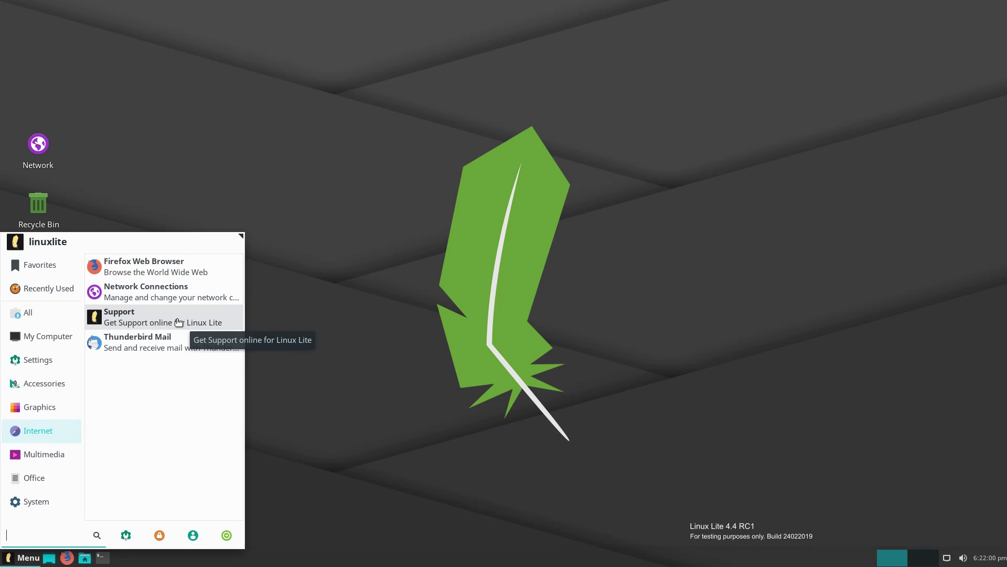
click(20, 456)
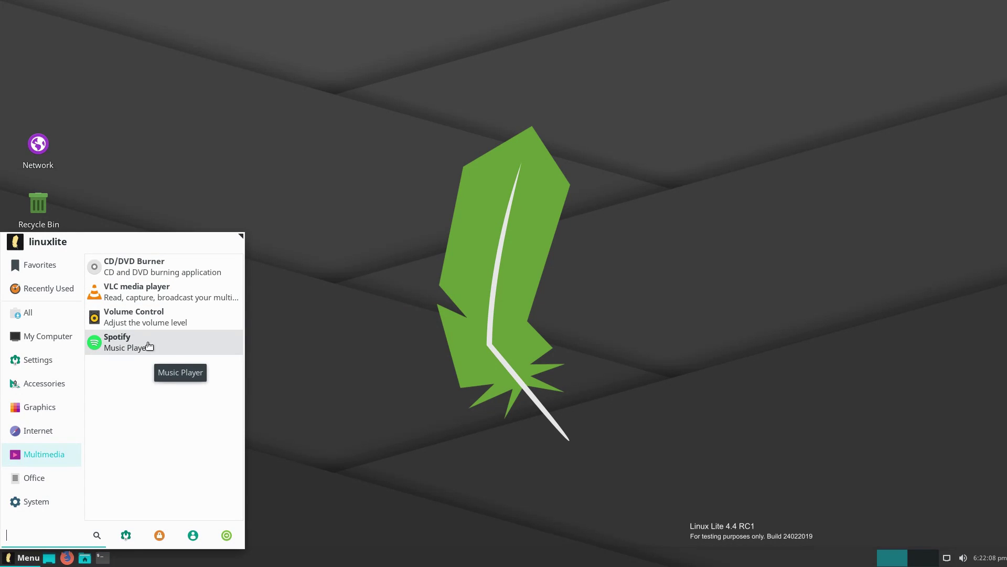
click(36, 496)
click(36, 485)
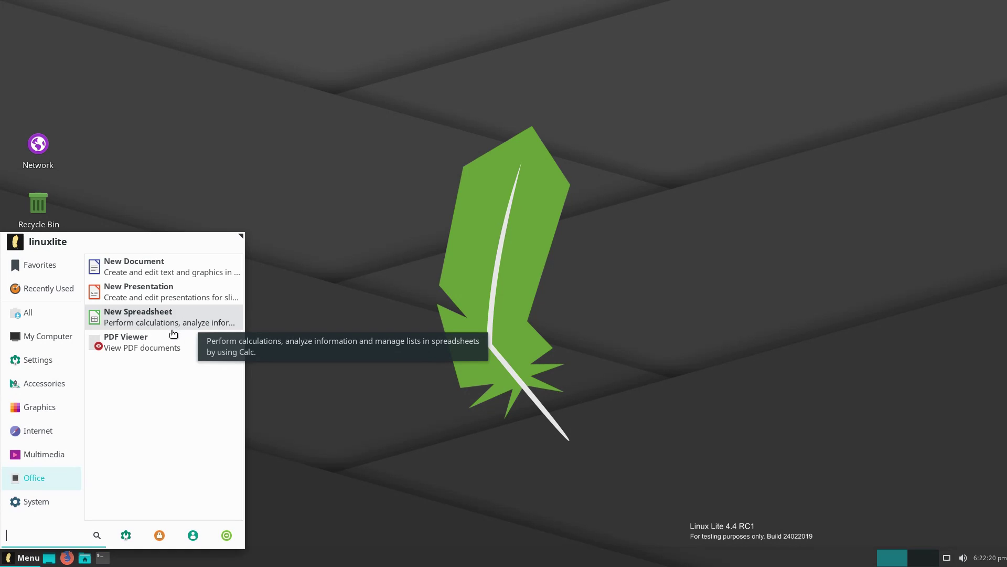
click(28, 502)
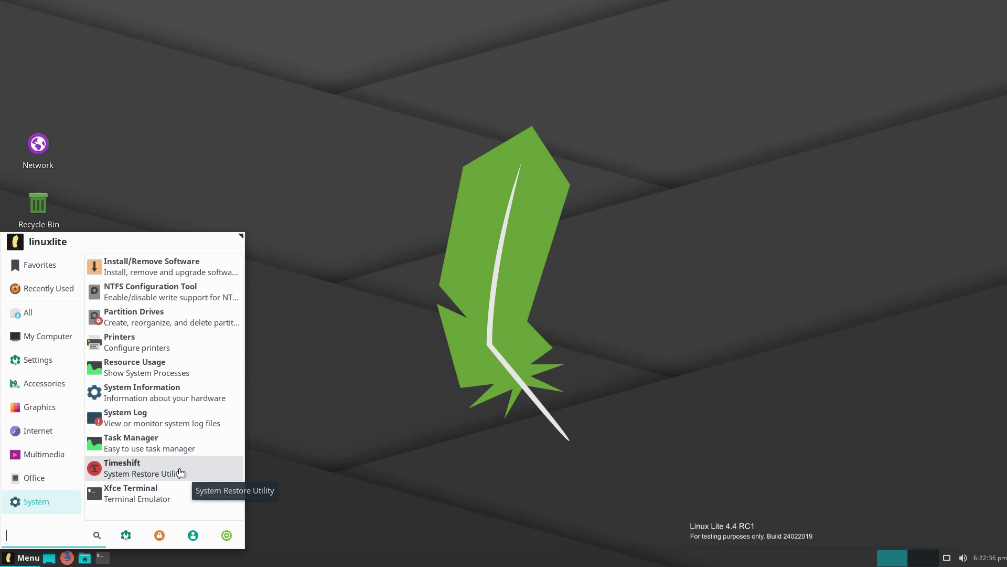
Step: Launch Task Manager from System, view its preferences, and close it
click(172, 439)
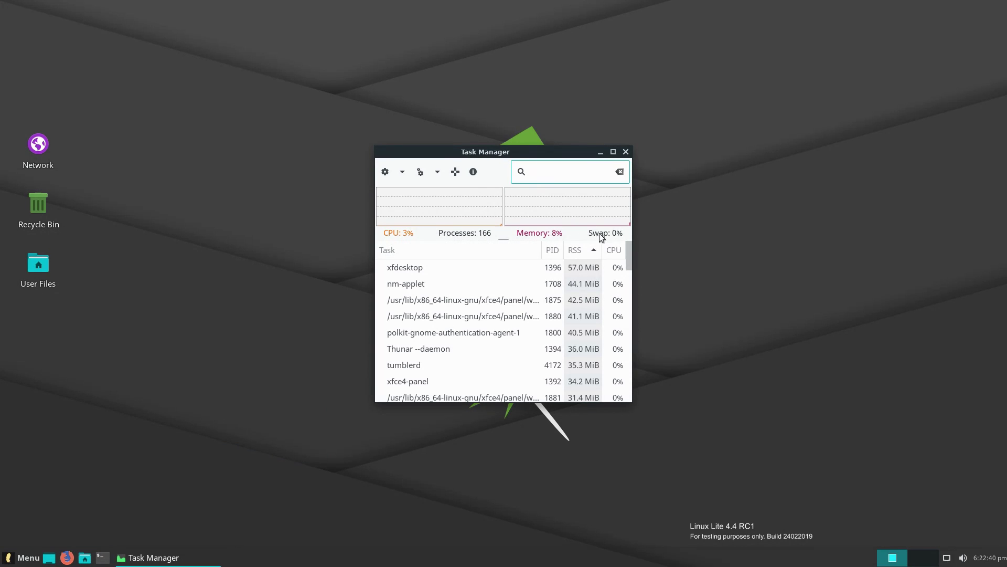
click(417, 177)
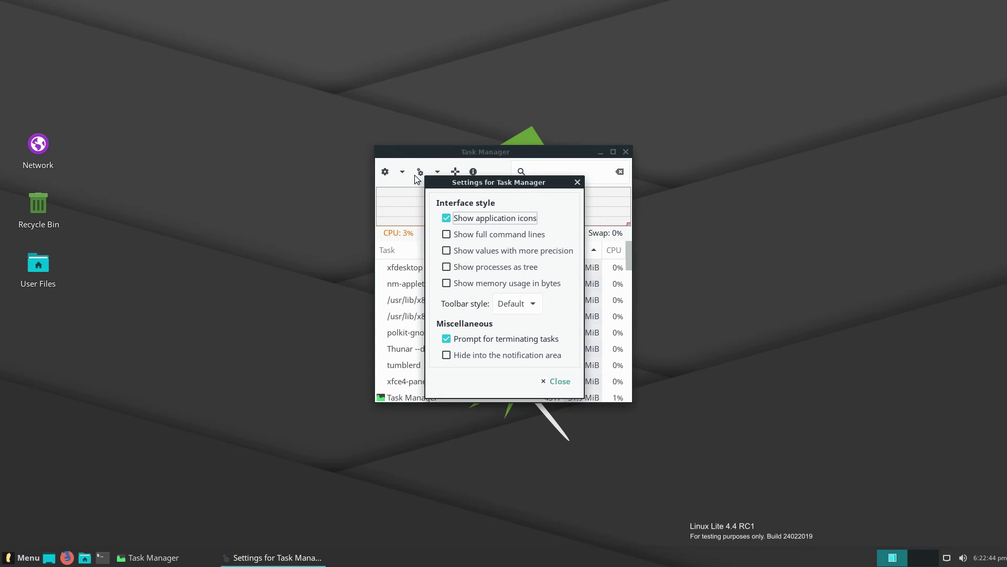
click(558, 381)
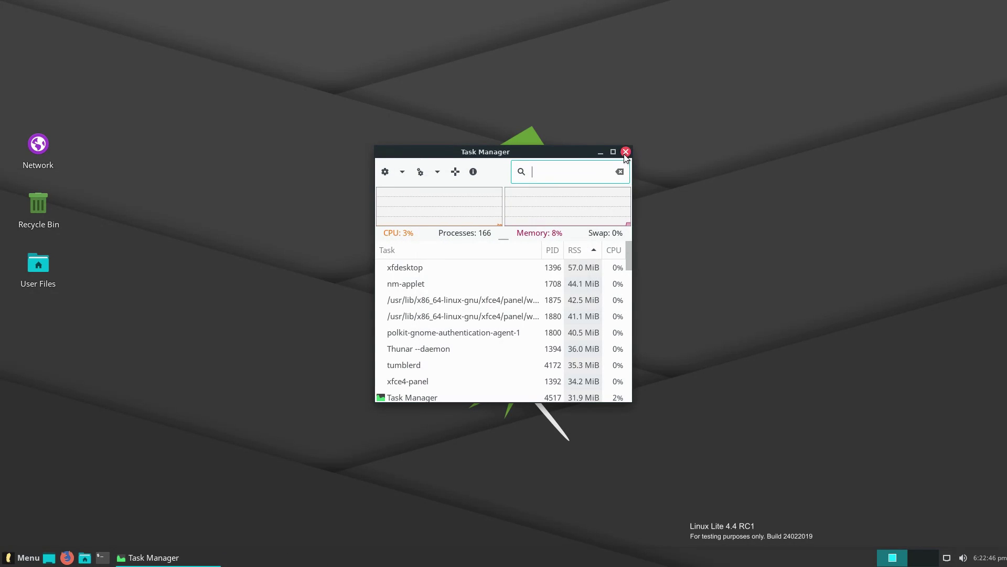
click(626, 152)
Step: Run htop in a new terminal, quit it with q, and exit the terminal
click(103, 557)
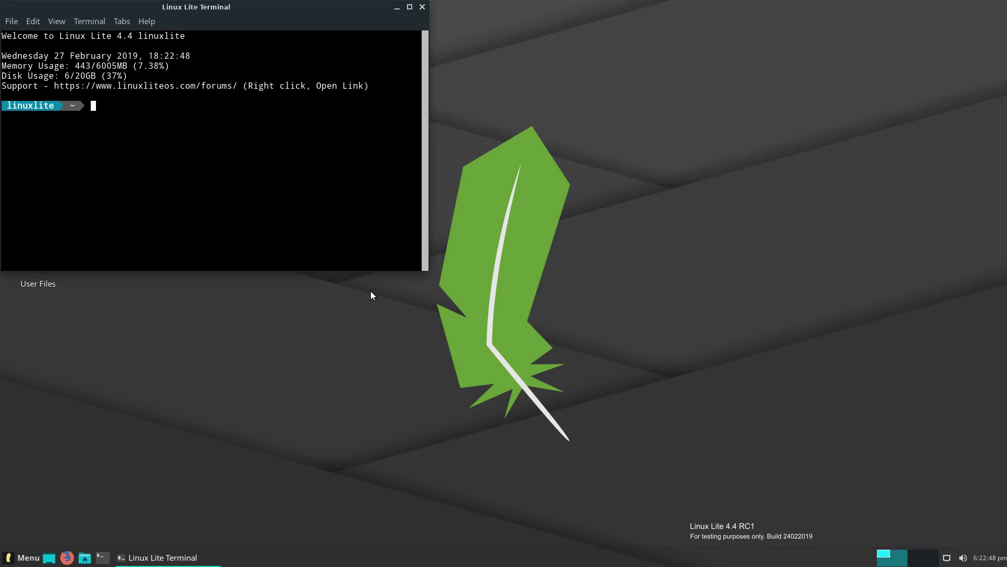
text(htop)
key(Return)
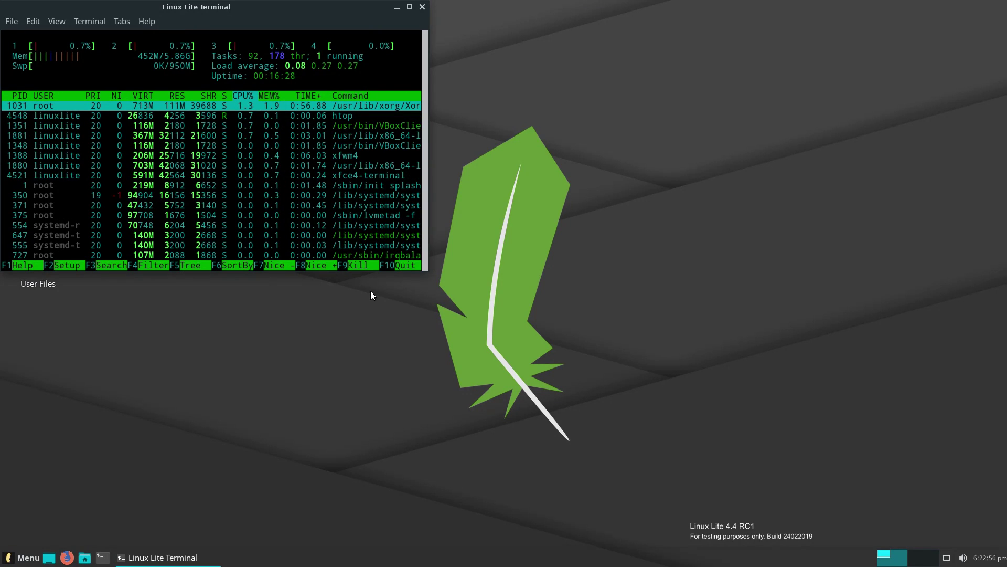
key(q)
text(exit)
key(Return)
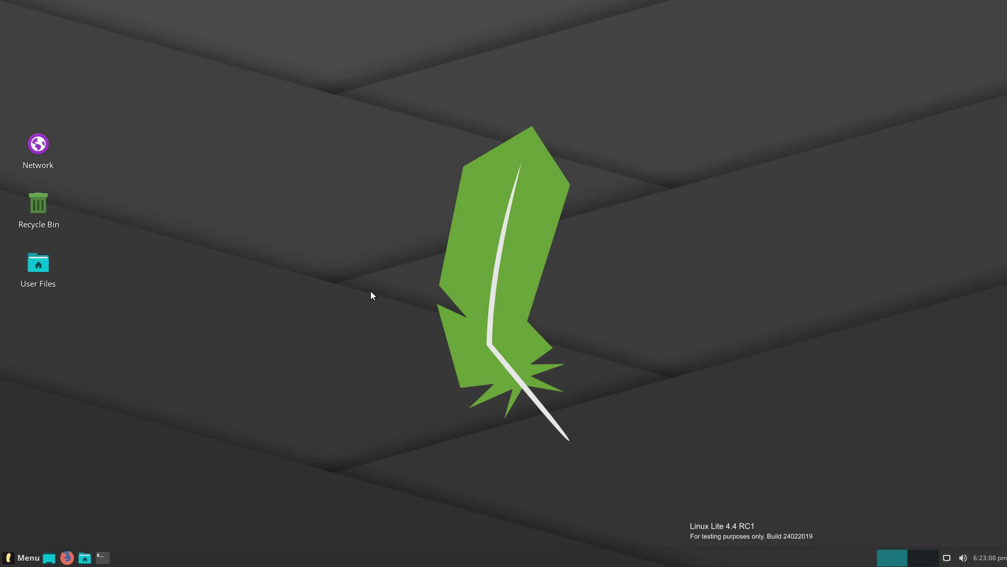